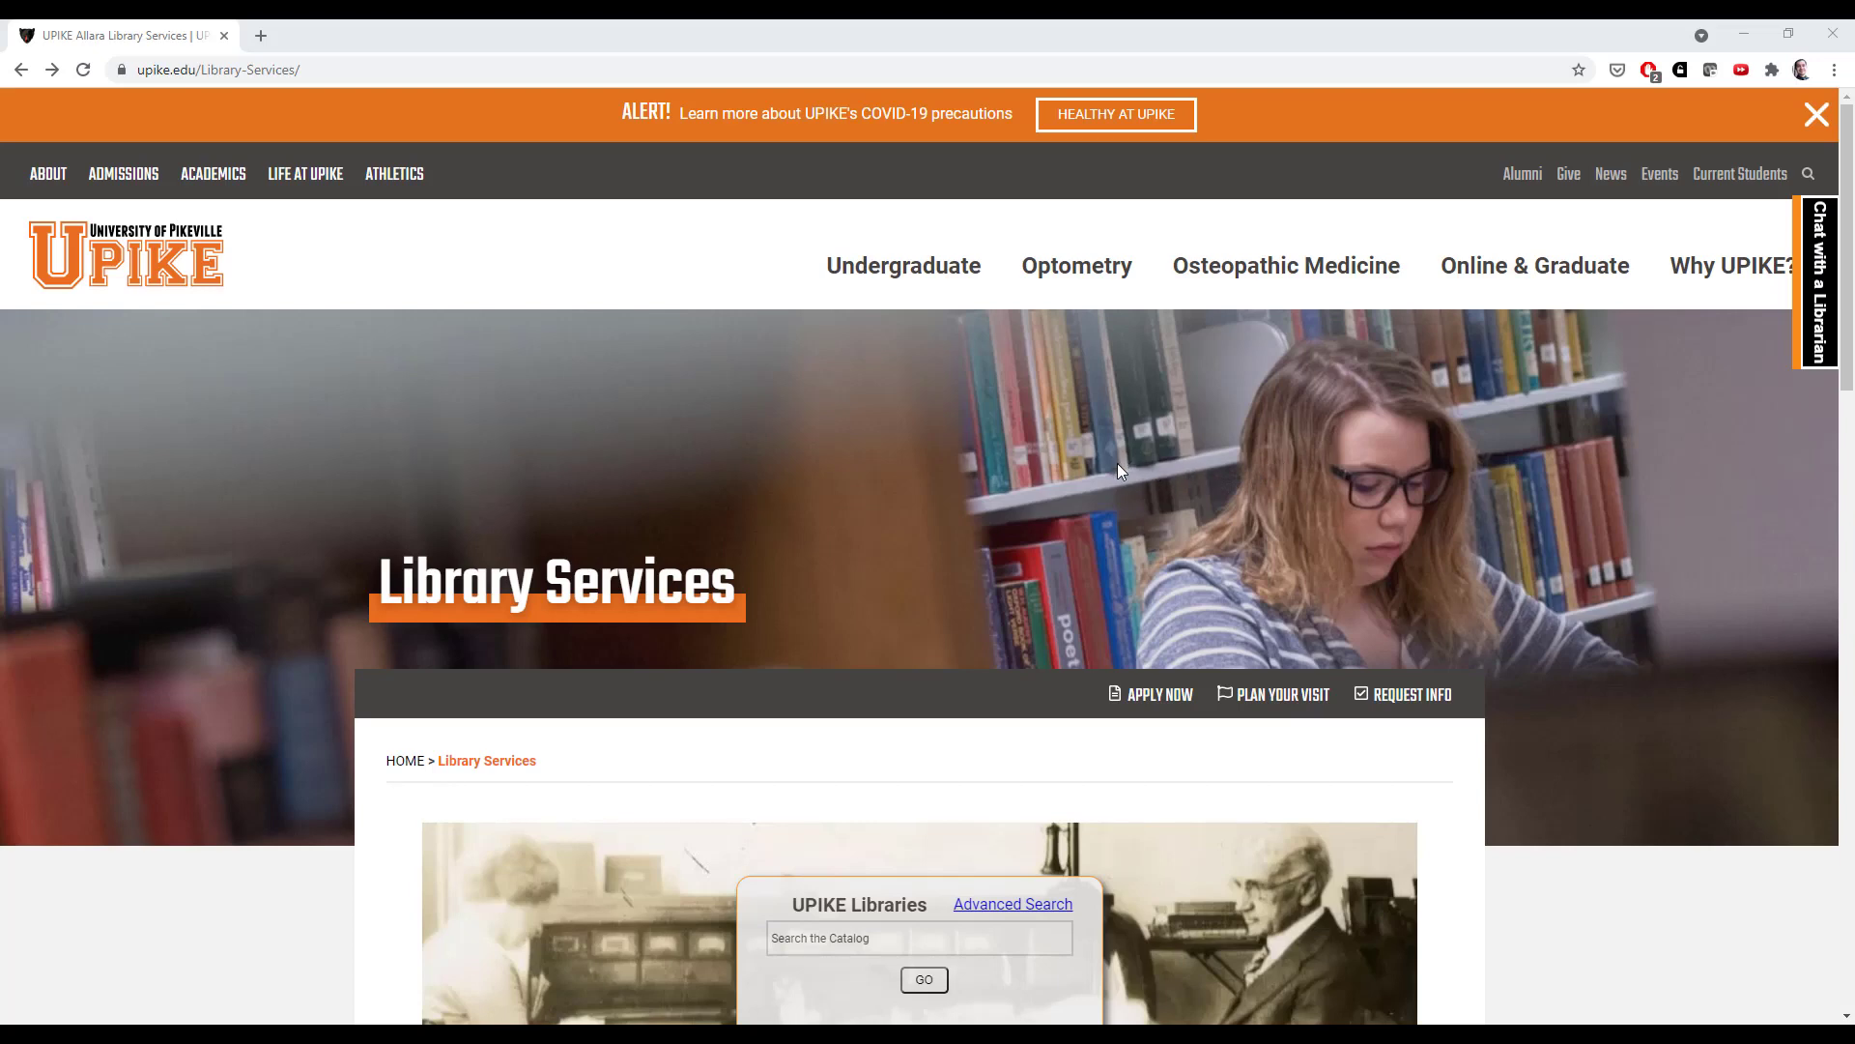
Open ProQuest from the popular databases on the library's A-Z Databases page.
{"action": "scroll", "coordinate": [1067, 471], "scroll_direction": "down", "scroll_amount": 4}
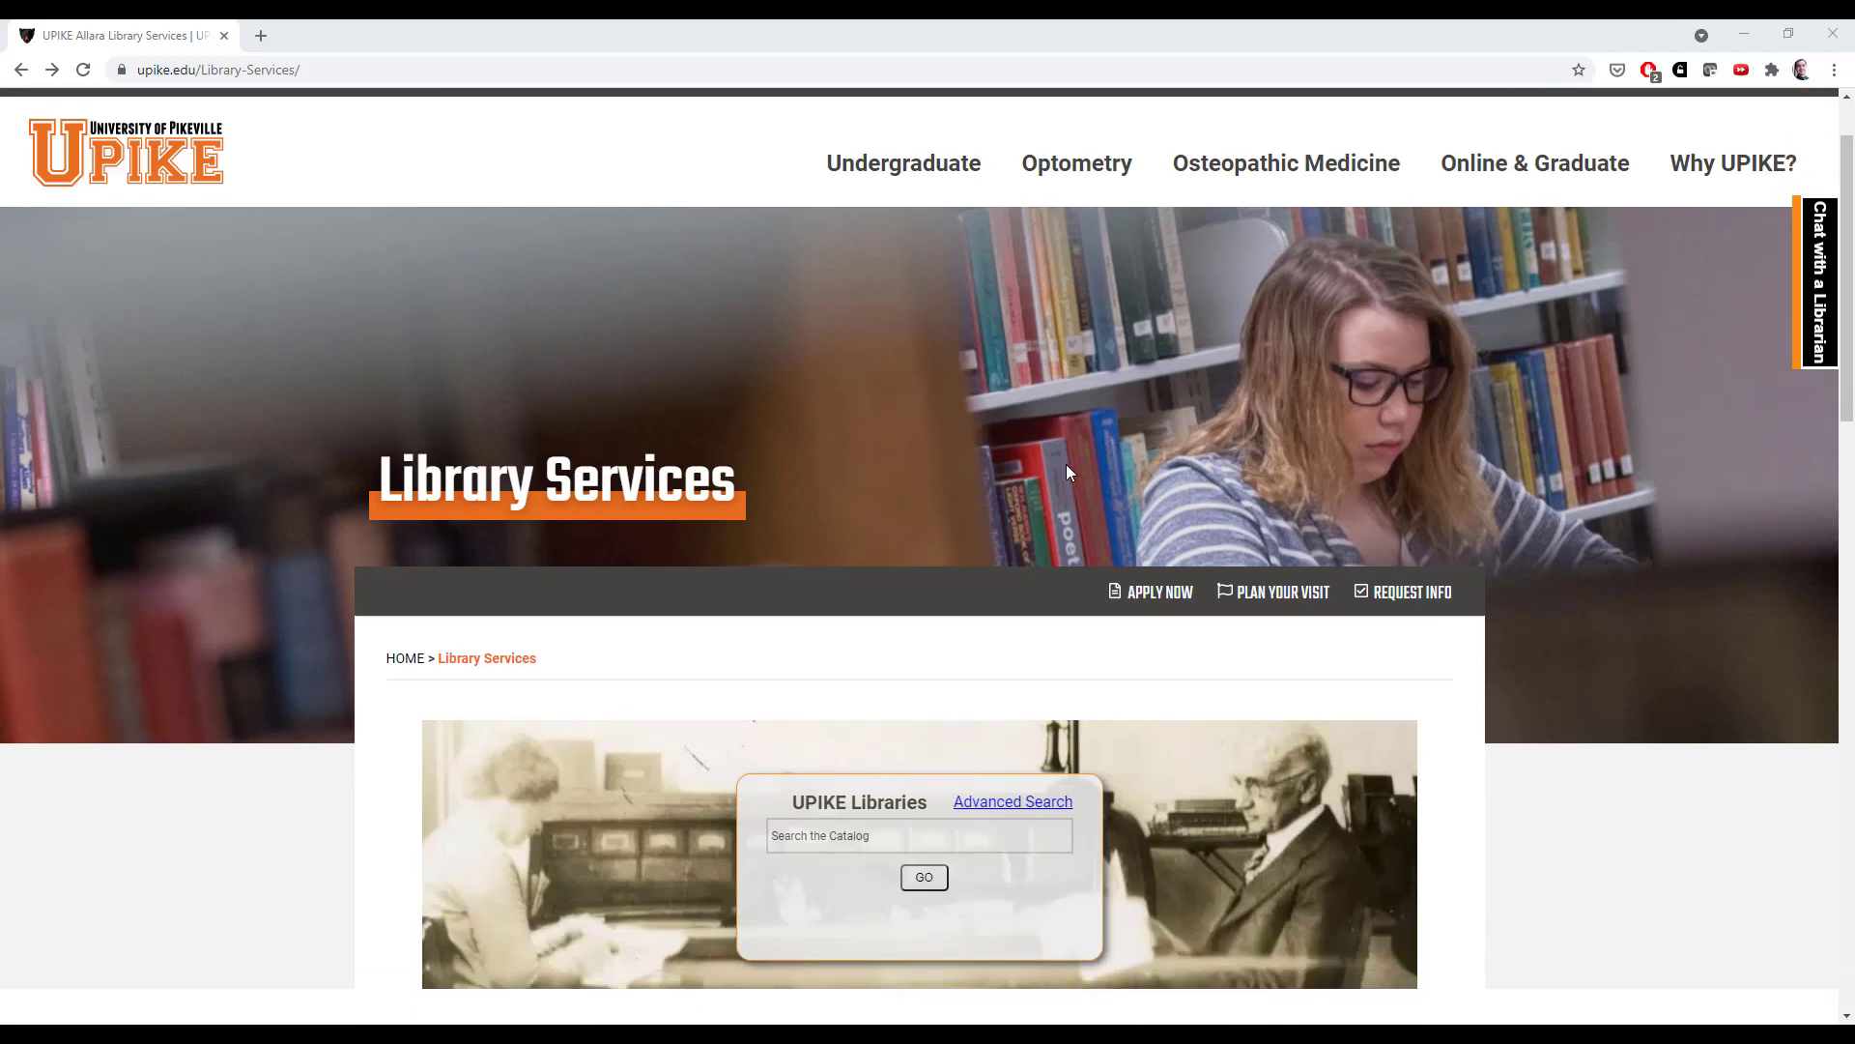
{"action": "scroll", "coordinate": [1065, 463], "scroll_direction": "down", "scroll_amount": 2}
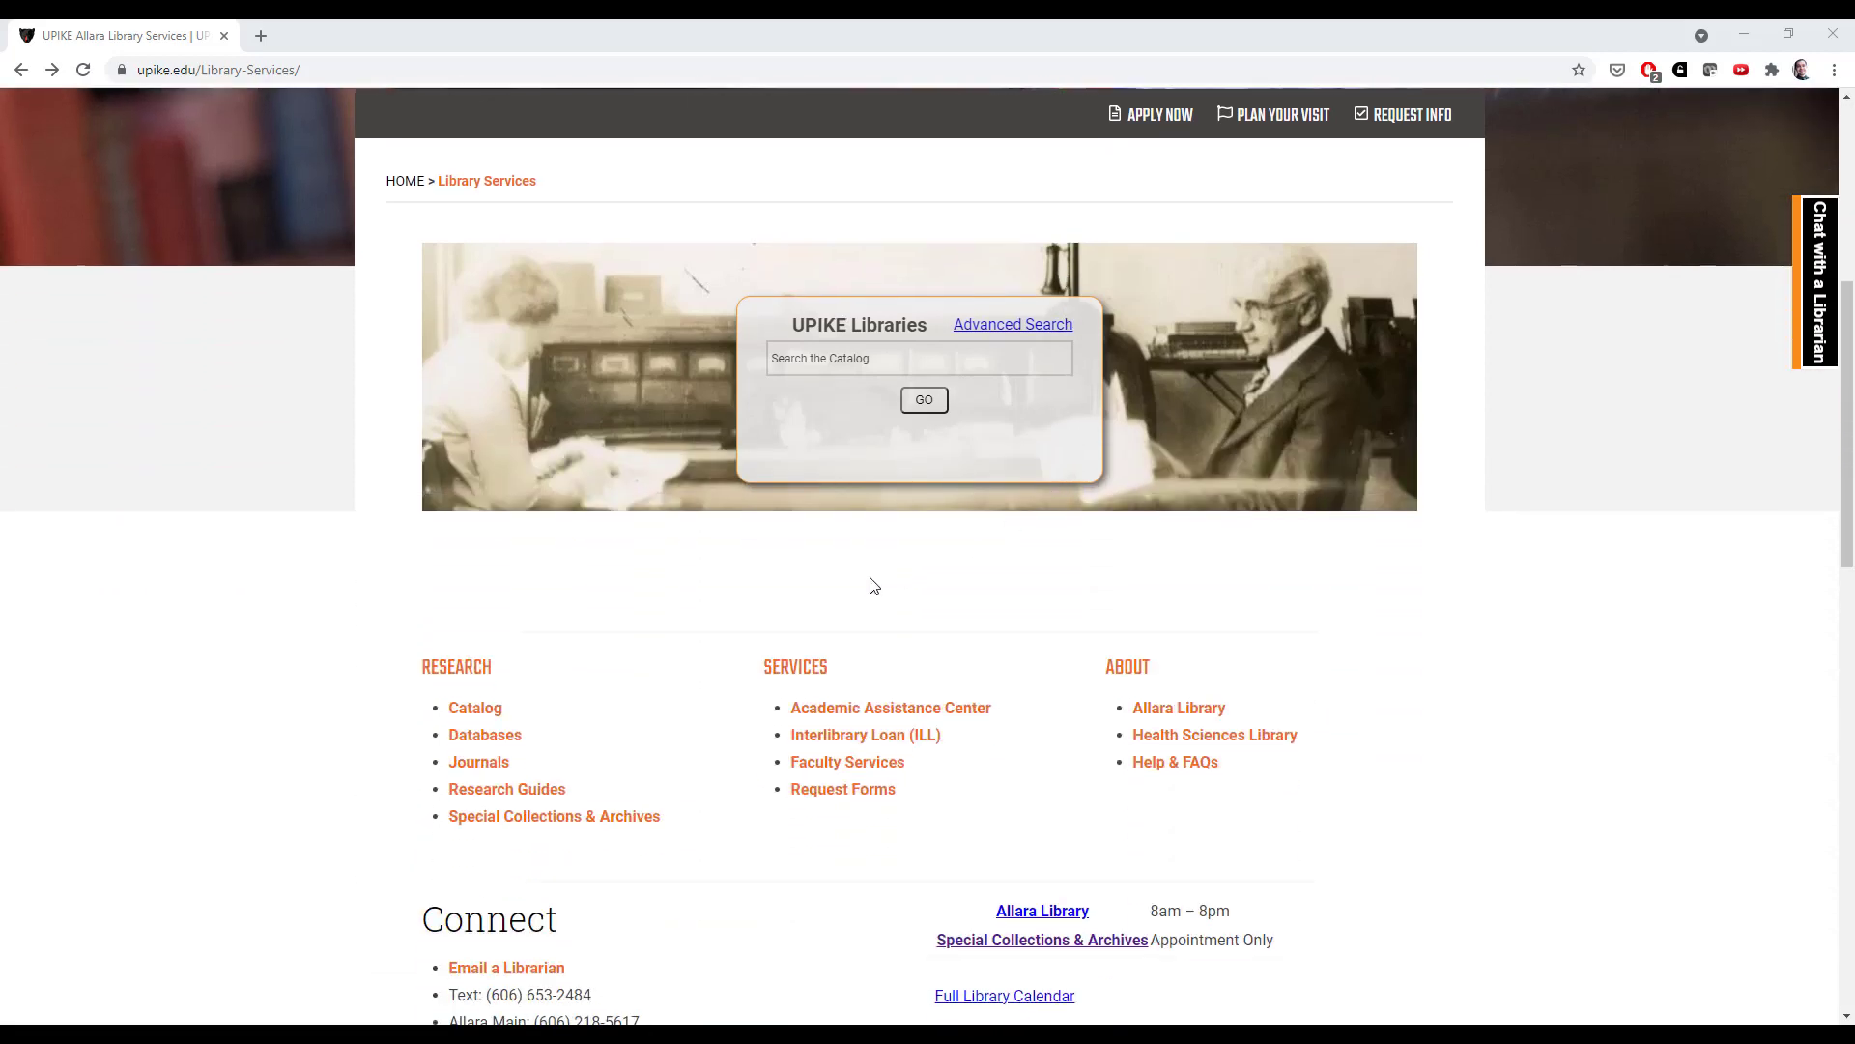
{"action": "left_click", "coordinate": [503, 745]}
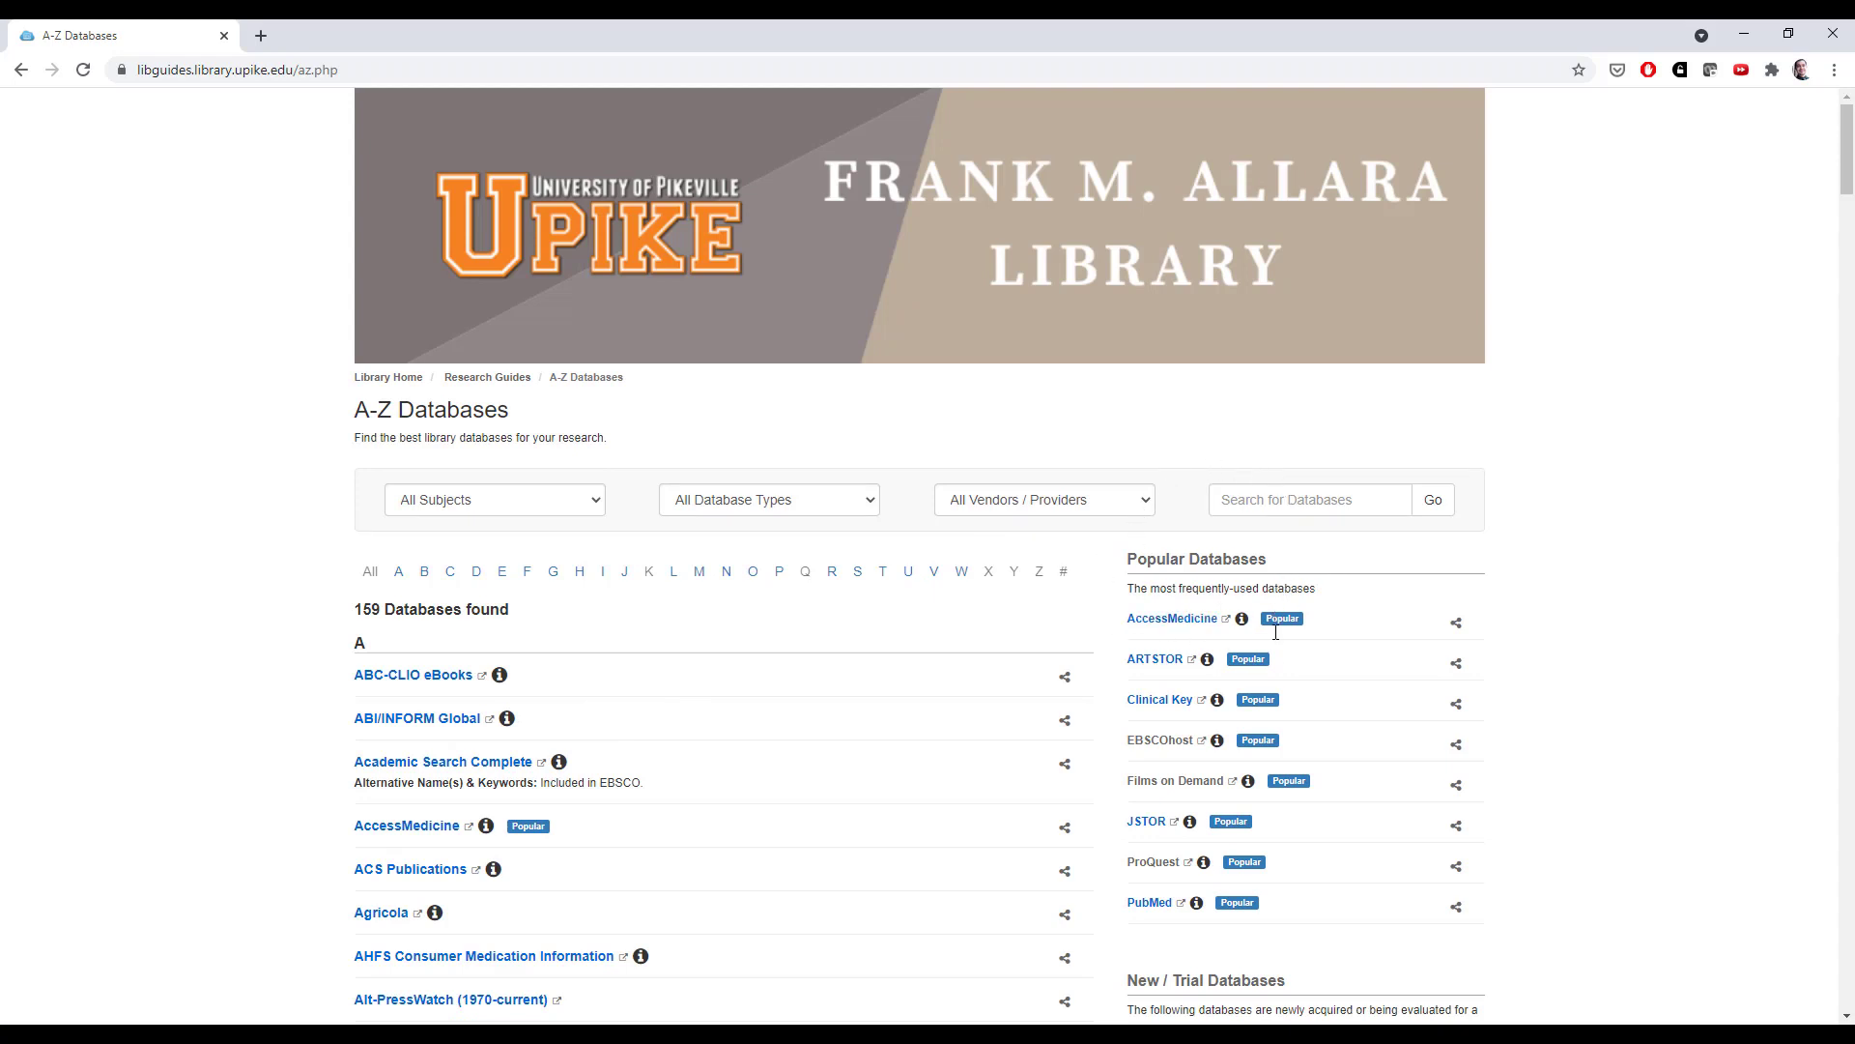
{"action": "left_click", "coordinate": [1150, 863]}
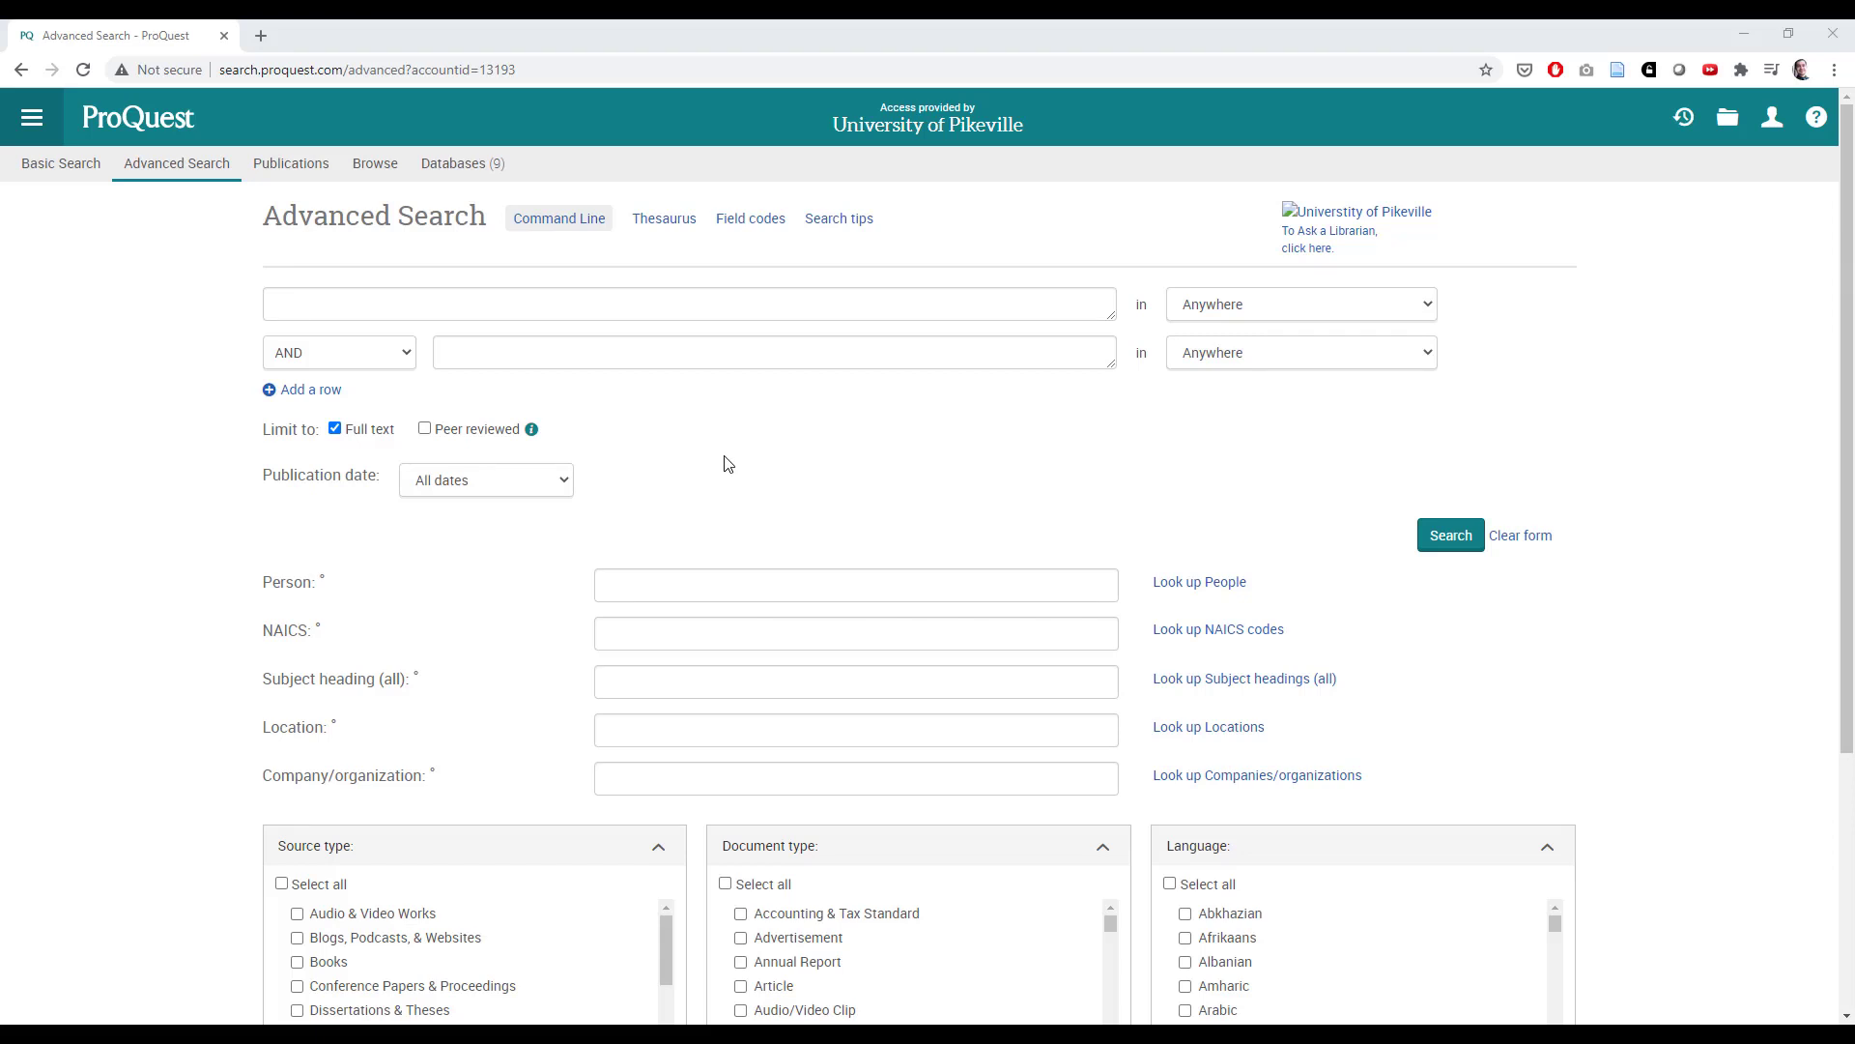
Run an advanced search for "universal basic income" with the full-text limit kept on.
{"action": "left_click", "coordinate": [470, 307]}
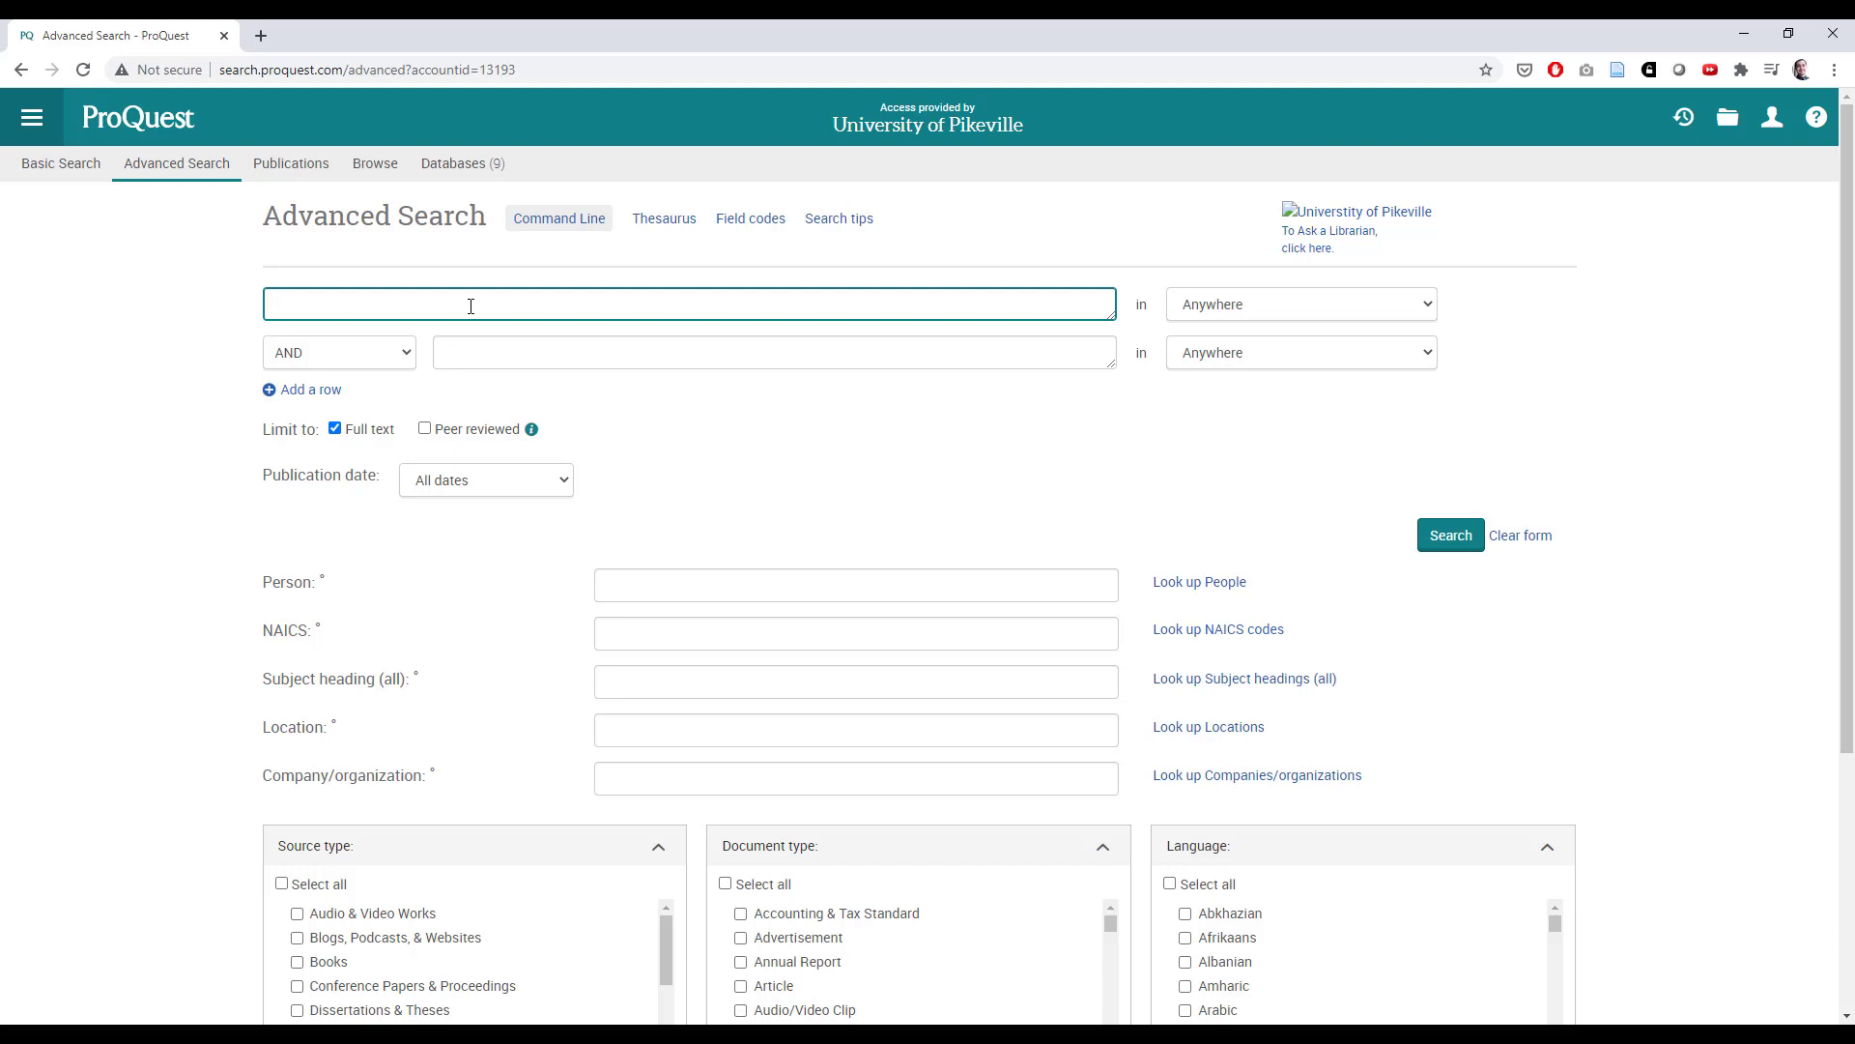
{"action": "type", "text": "universal b"}
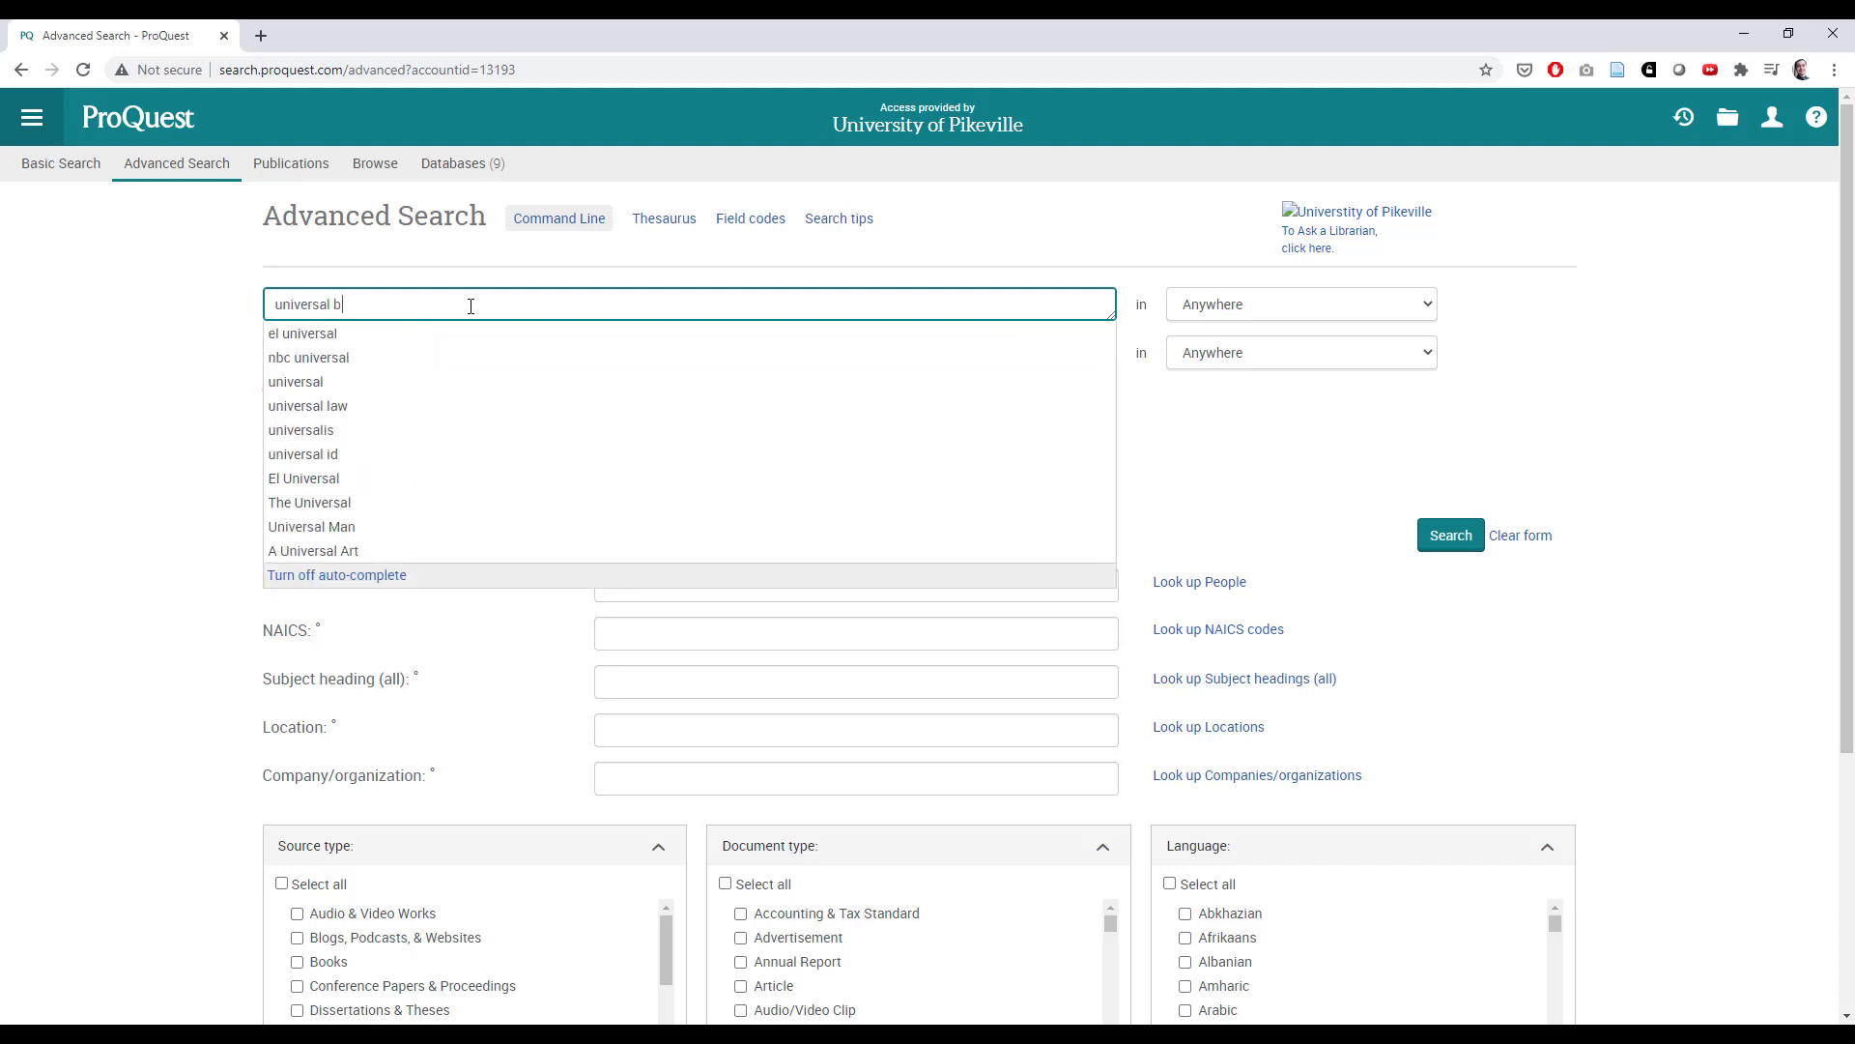
{"action": "type", "text": "asic income"}
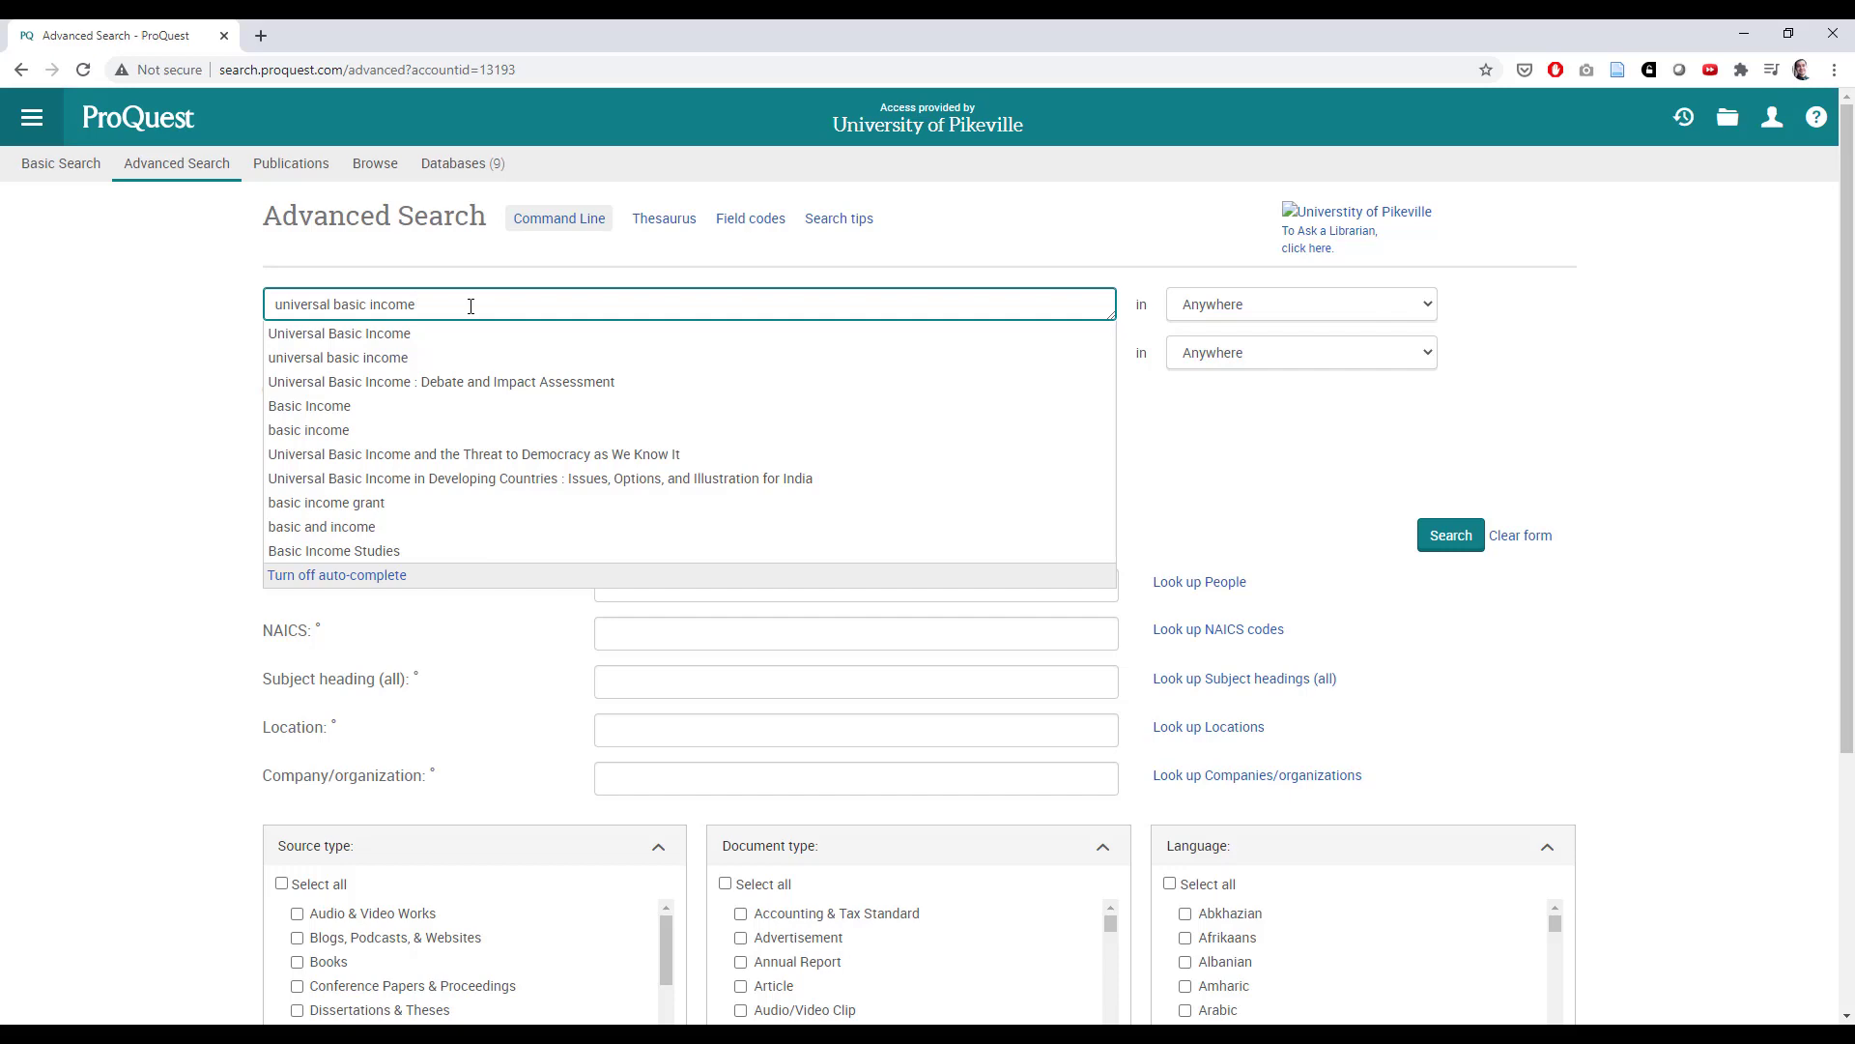
{"action": "key", "text": "Return"}
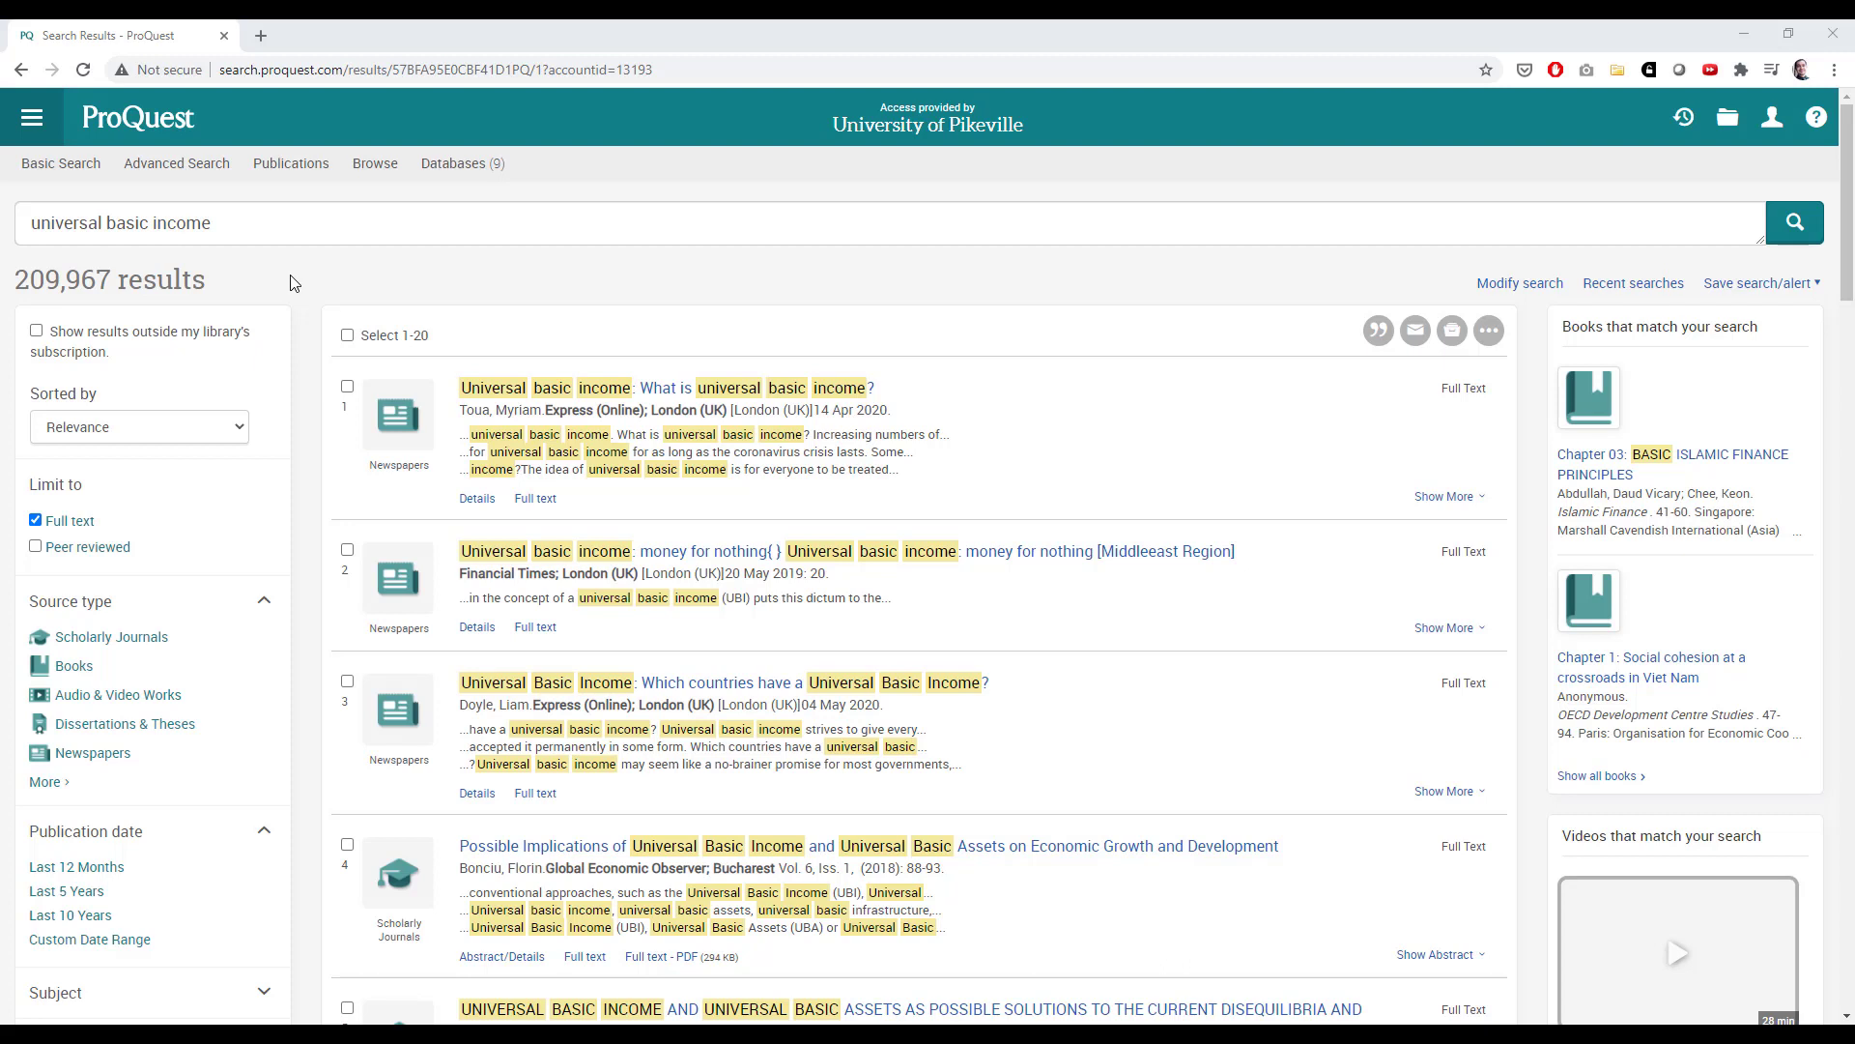
Filter the results to include Scholarly Journals, Newspapers and Trade Journals published in the last 10 years.
{"action": "scroll", "coordinate": [249, 478], "scroll_direction": "down", "scroll_amount": 1}
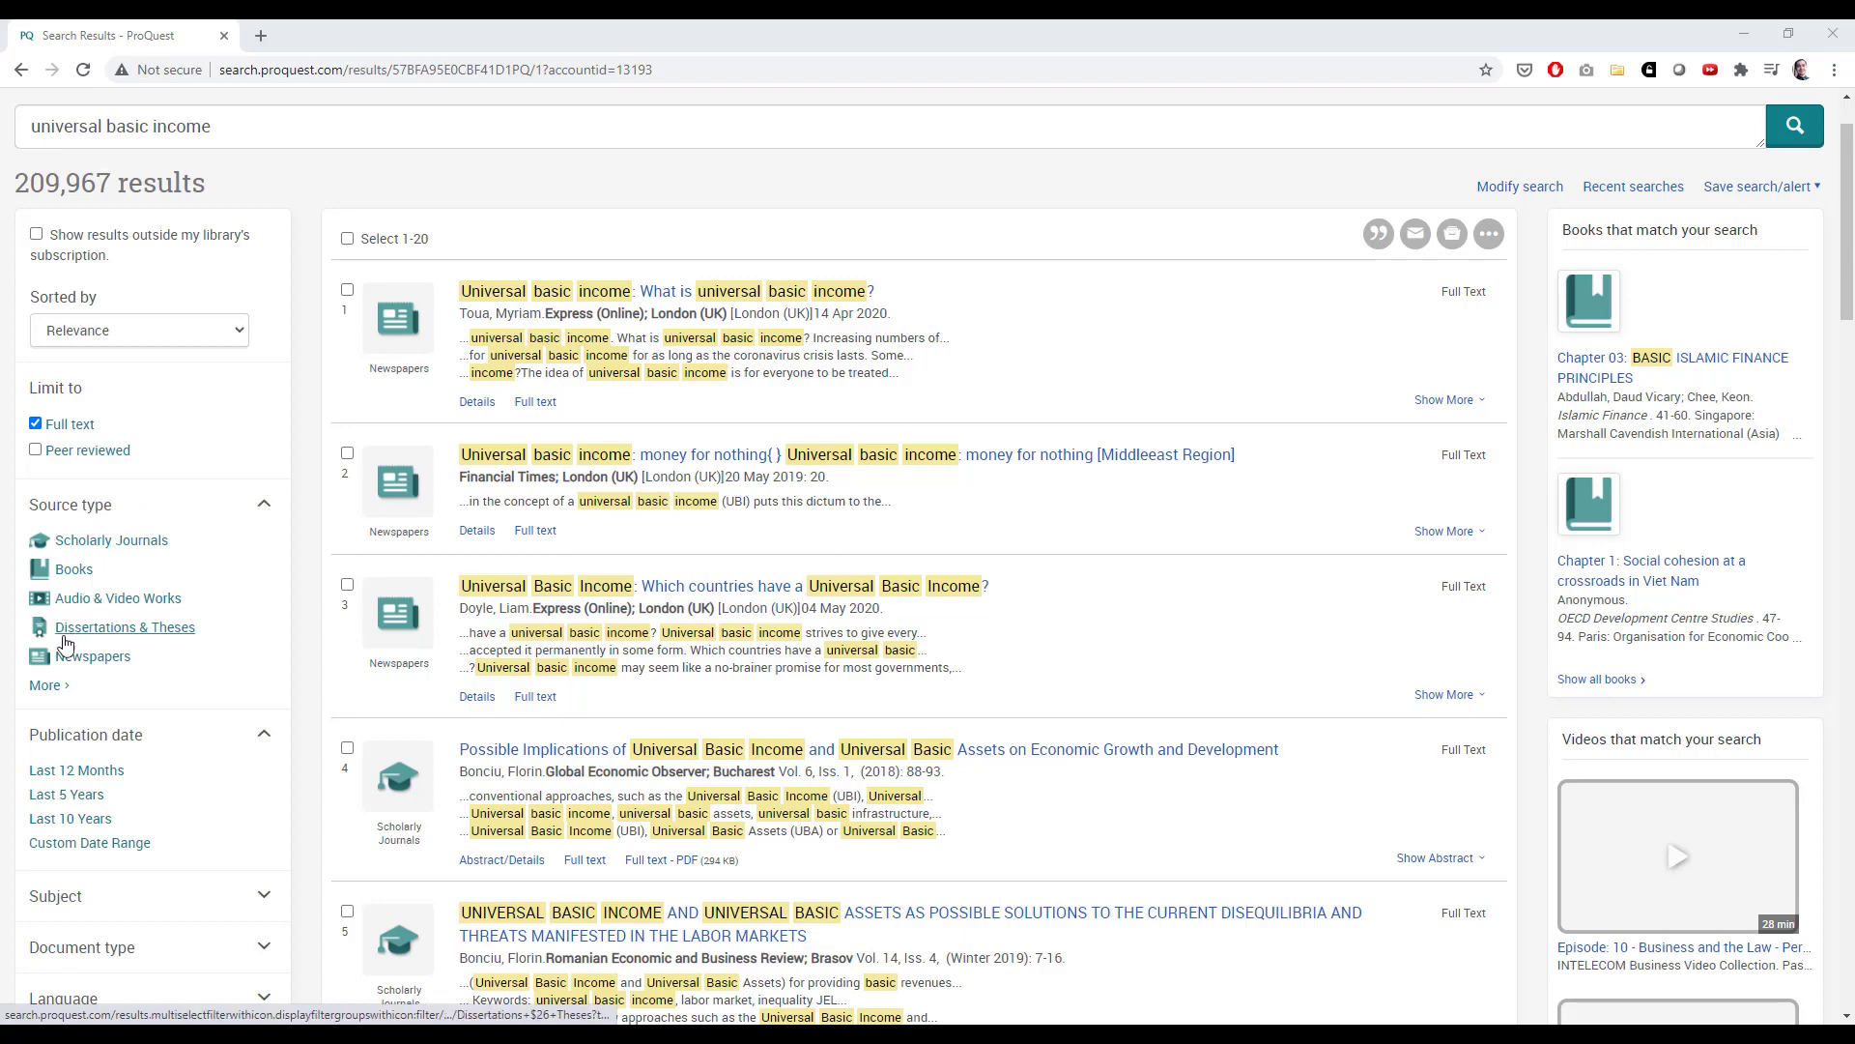
{"action": "left_click", "coordinate": [45, 686]}
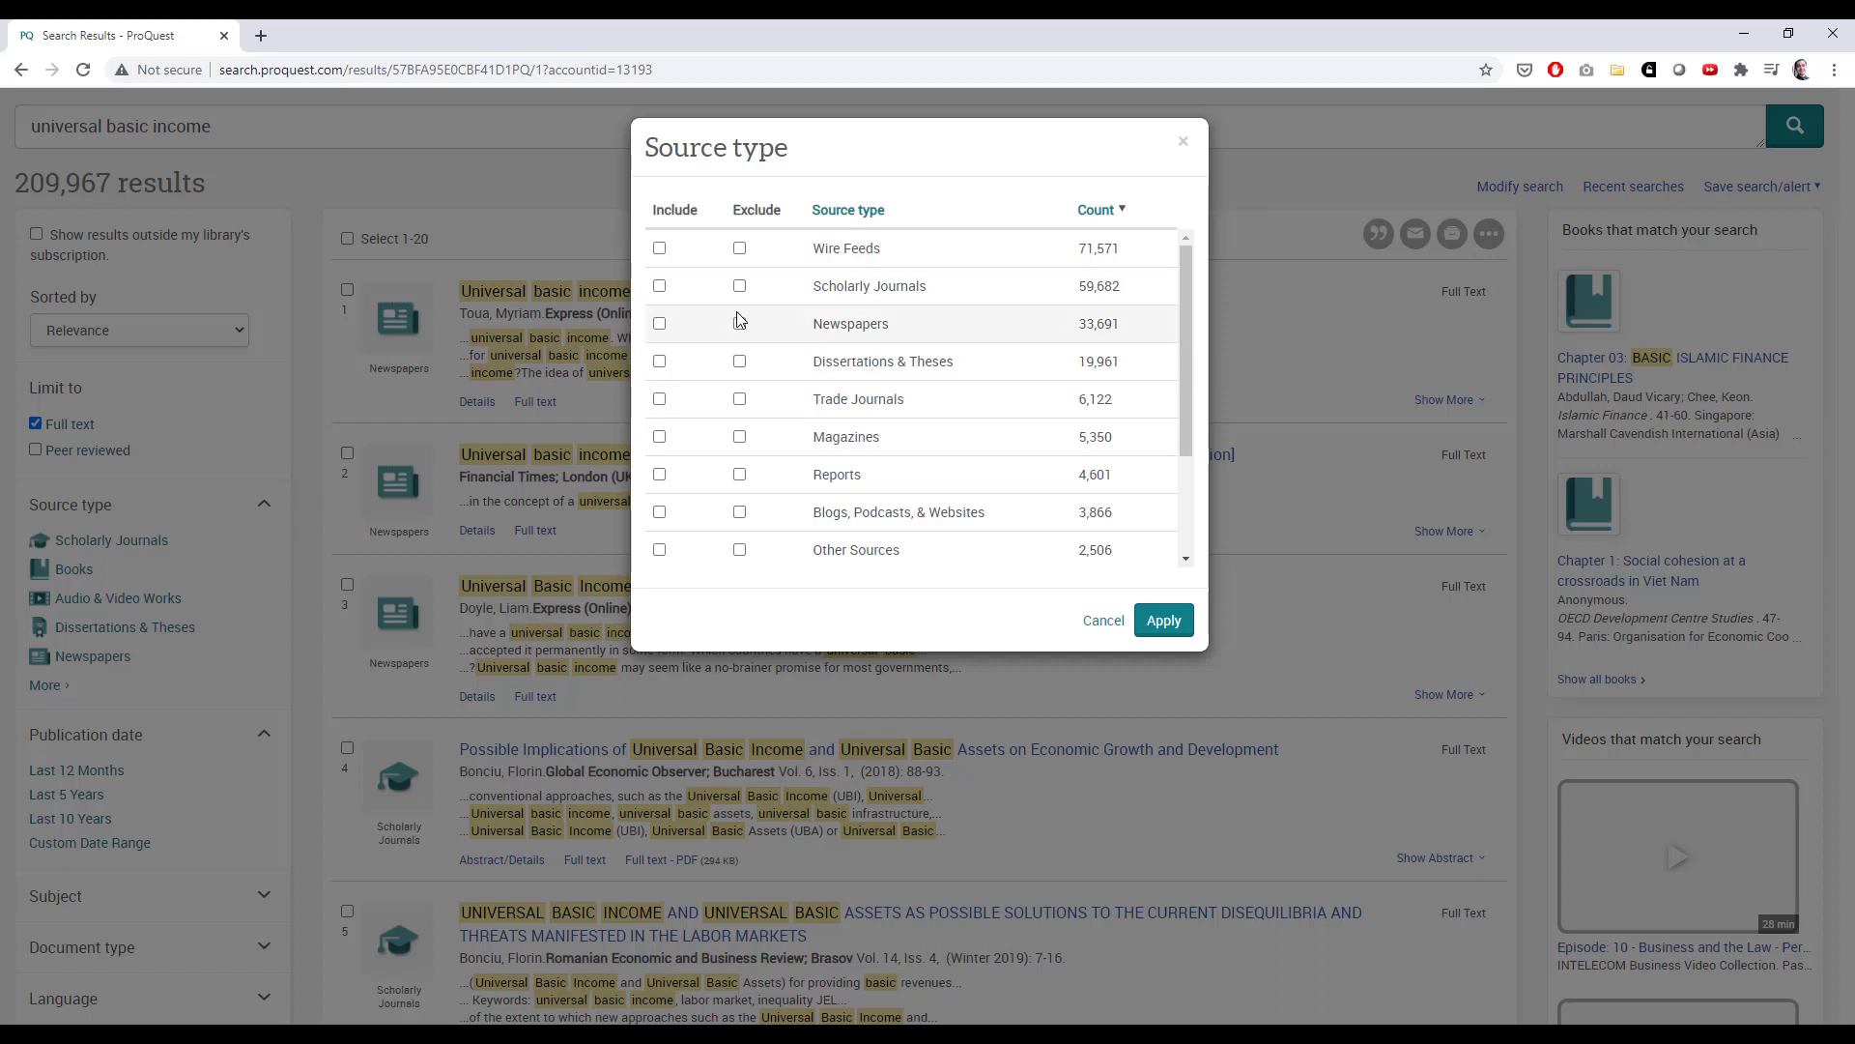
{"action": "left_click", "coordinate": [661, 287]}
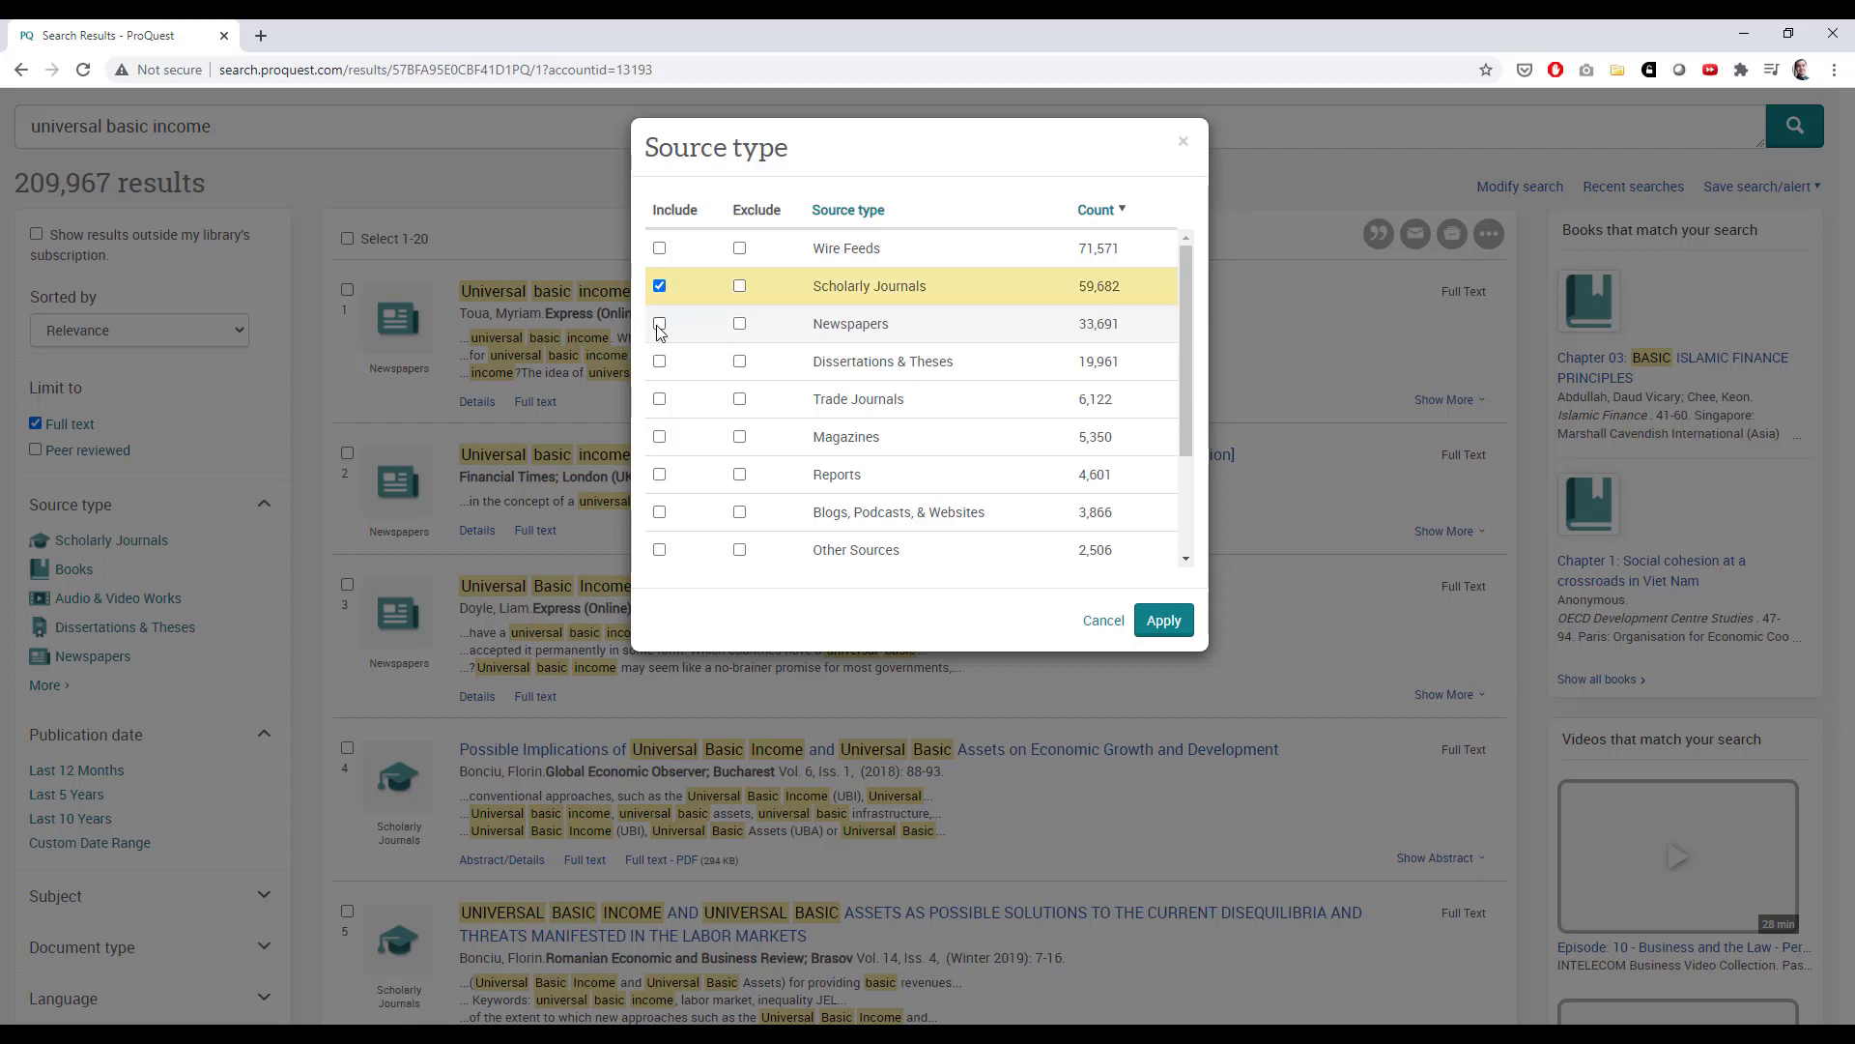
{"action": "left_click", "coordinate": [660, 325]}
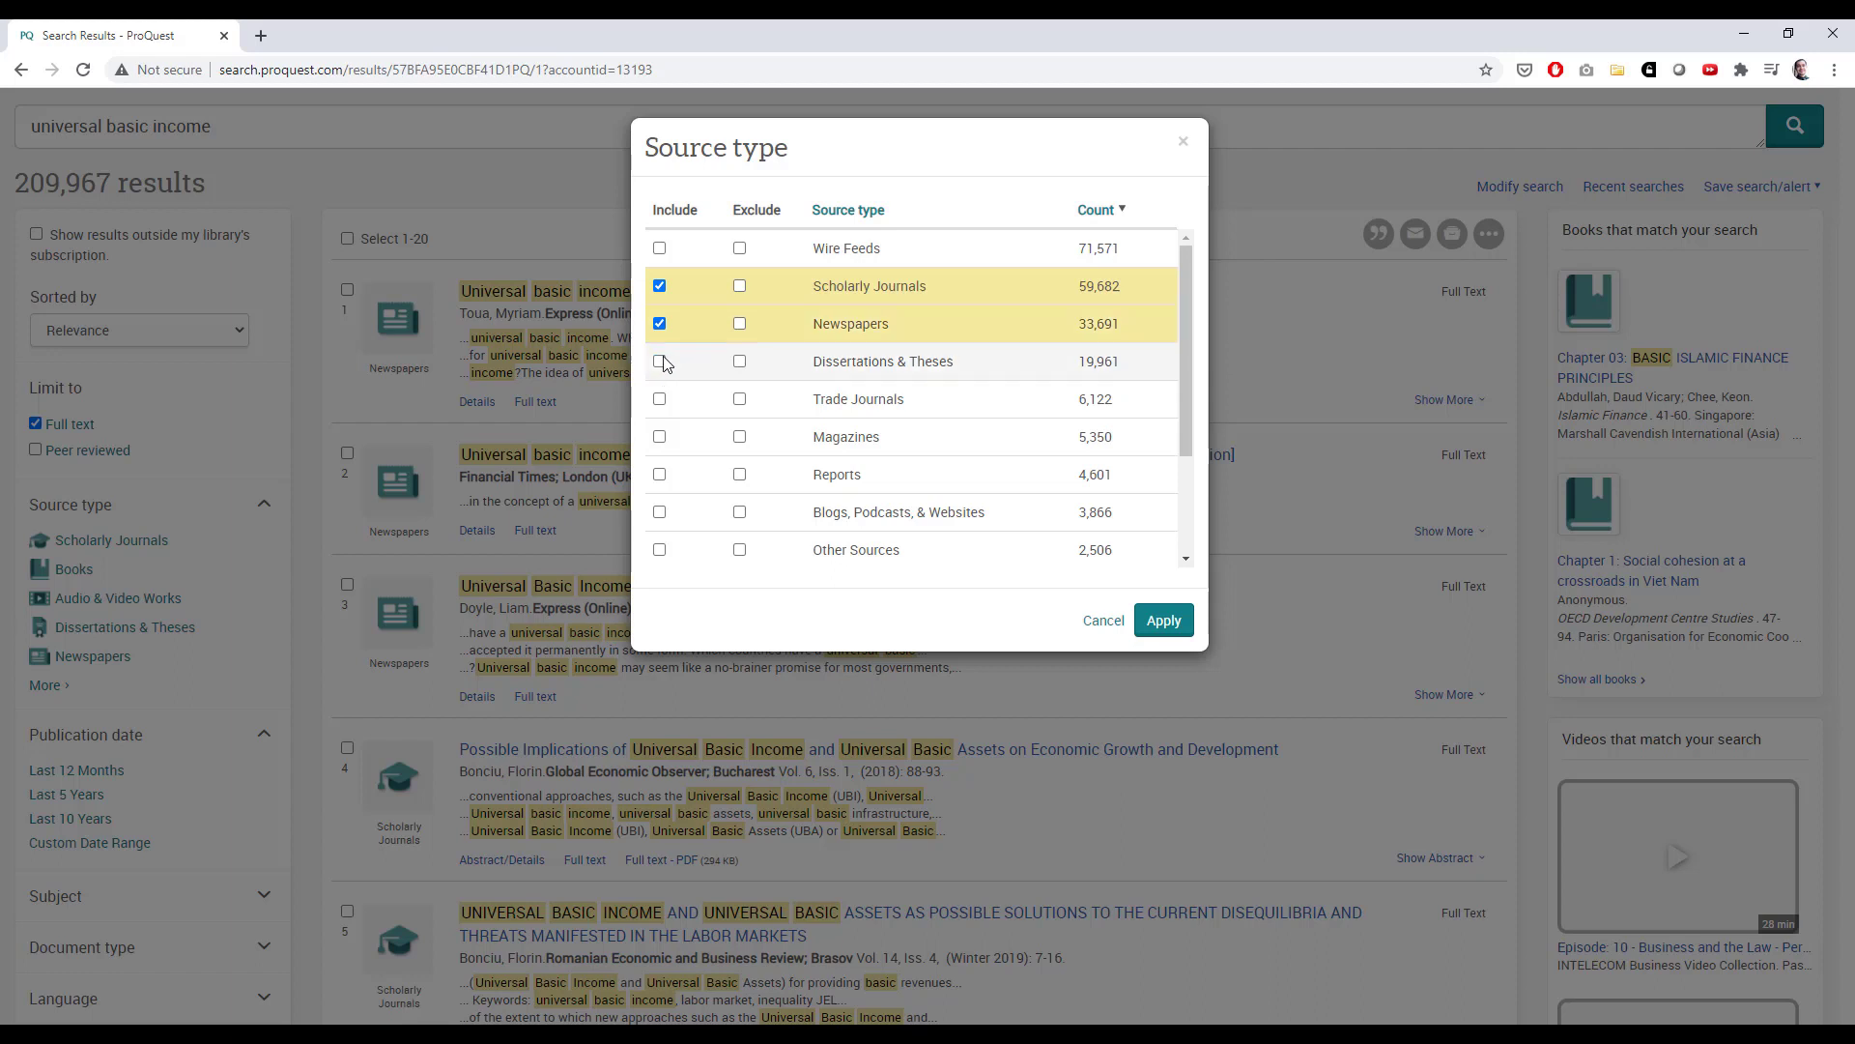
{"action": "left_click", "coordinate": [660, 400]}
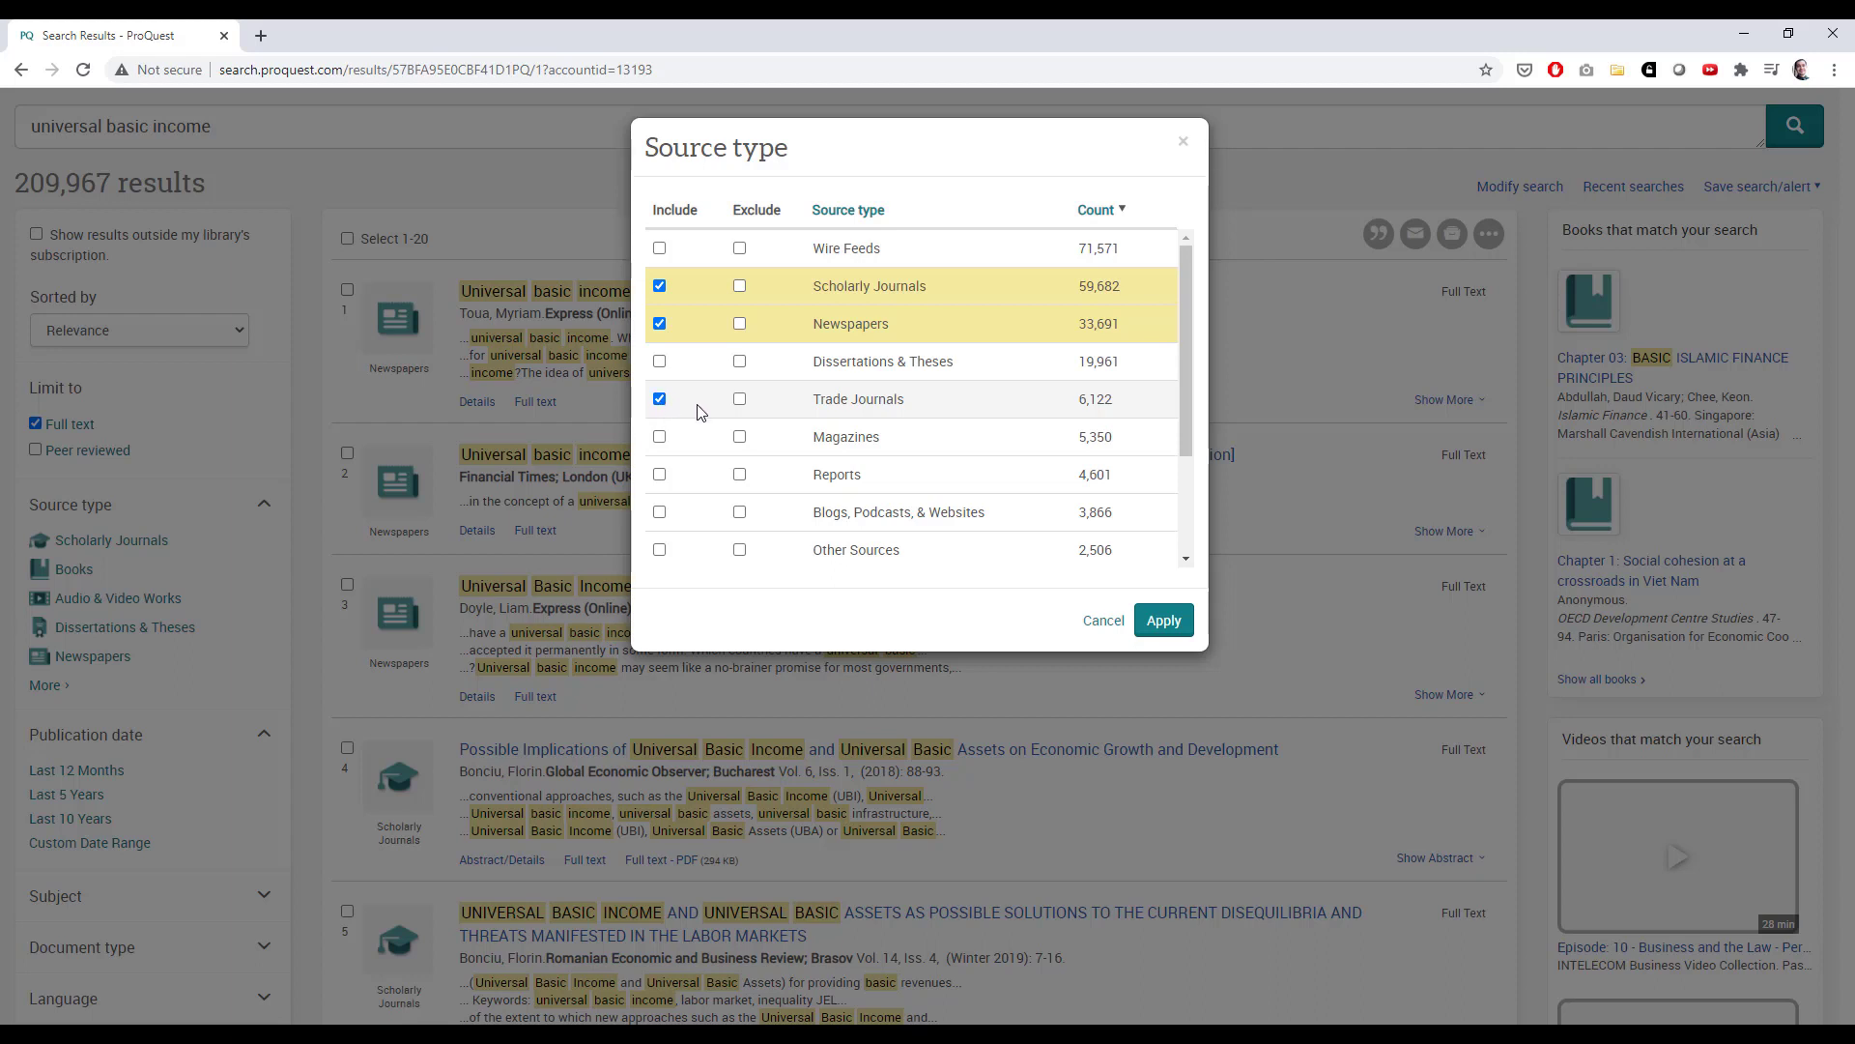
{"action": "left_click", "coordinate": [1165, 631]}
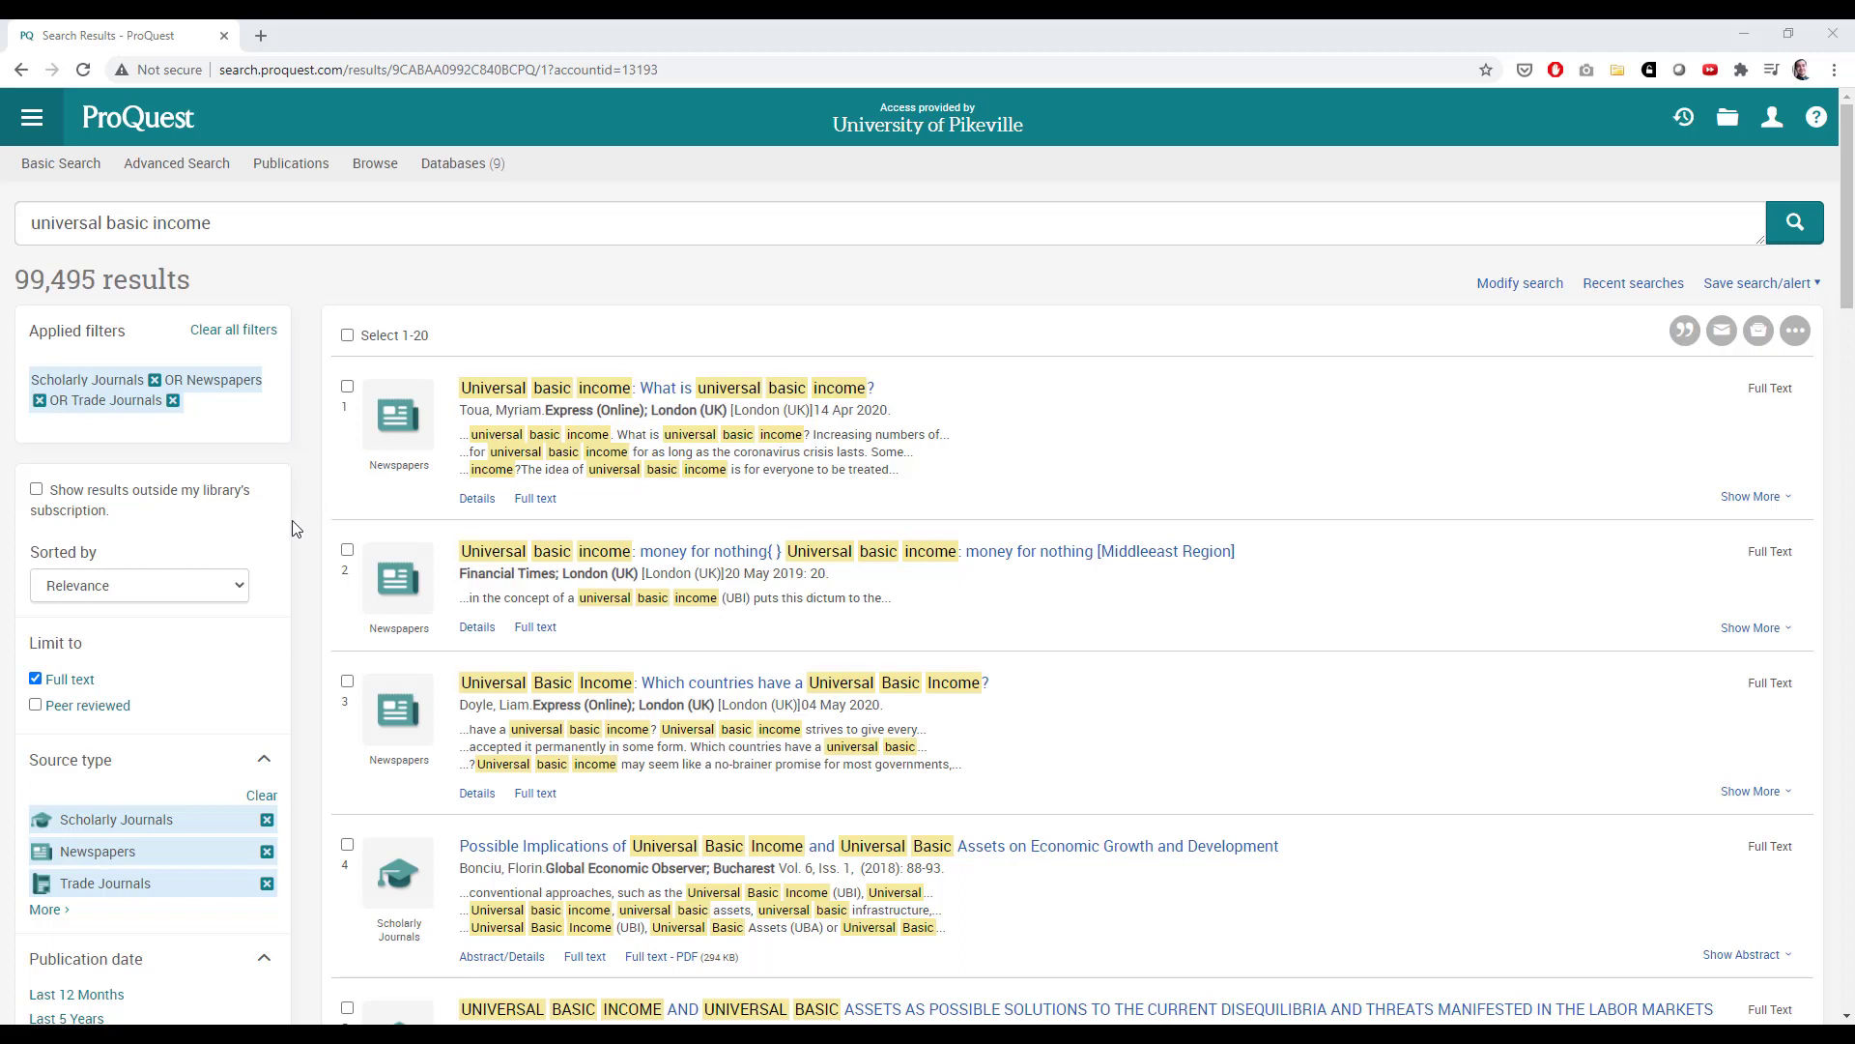
{"action": "scroll", "coordinate": [292, 520], "scroll_direction": "down", "scroll_amount": 2}
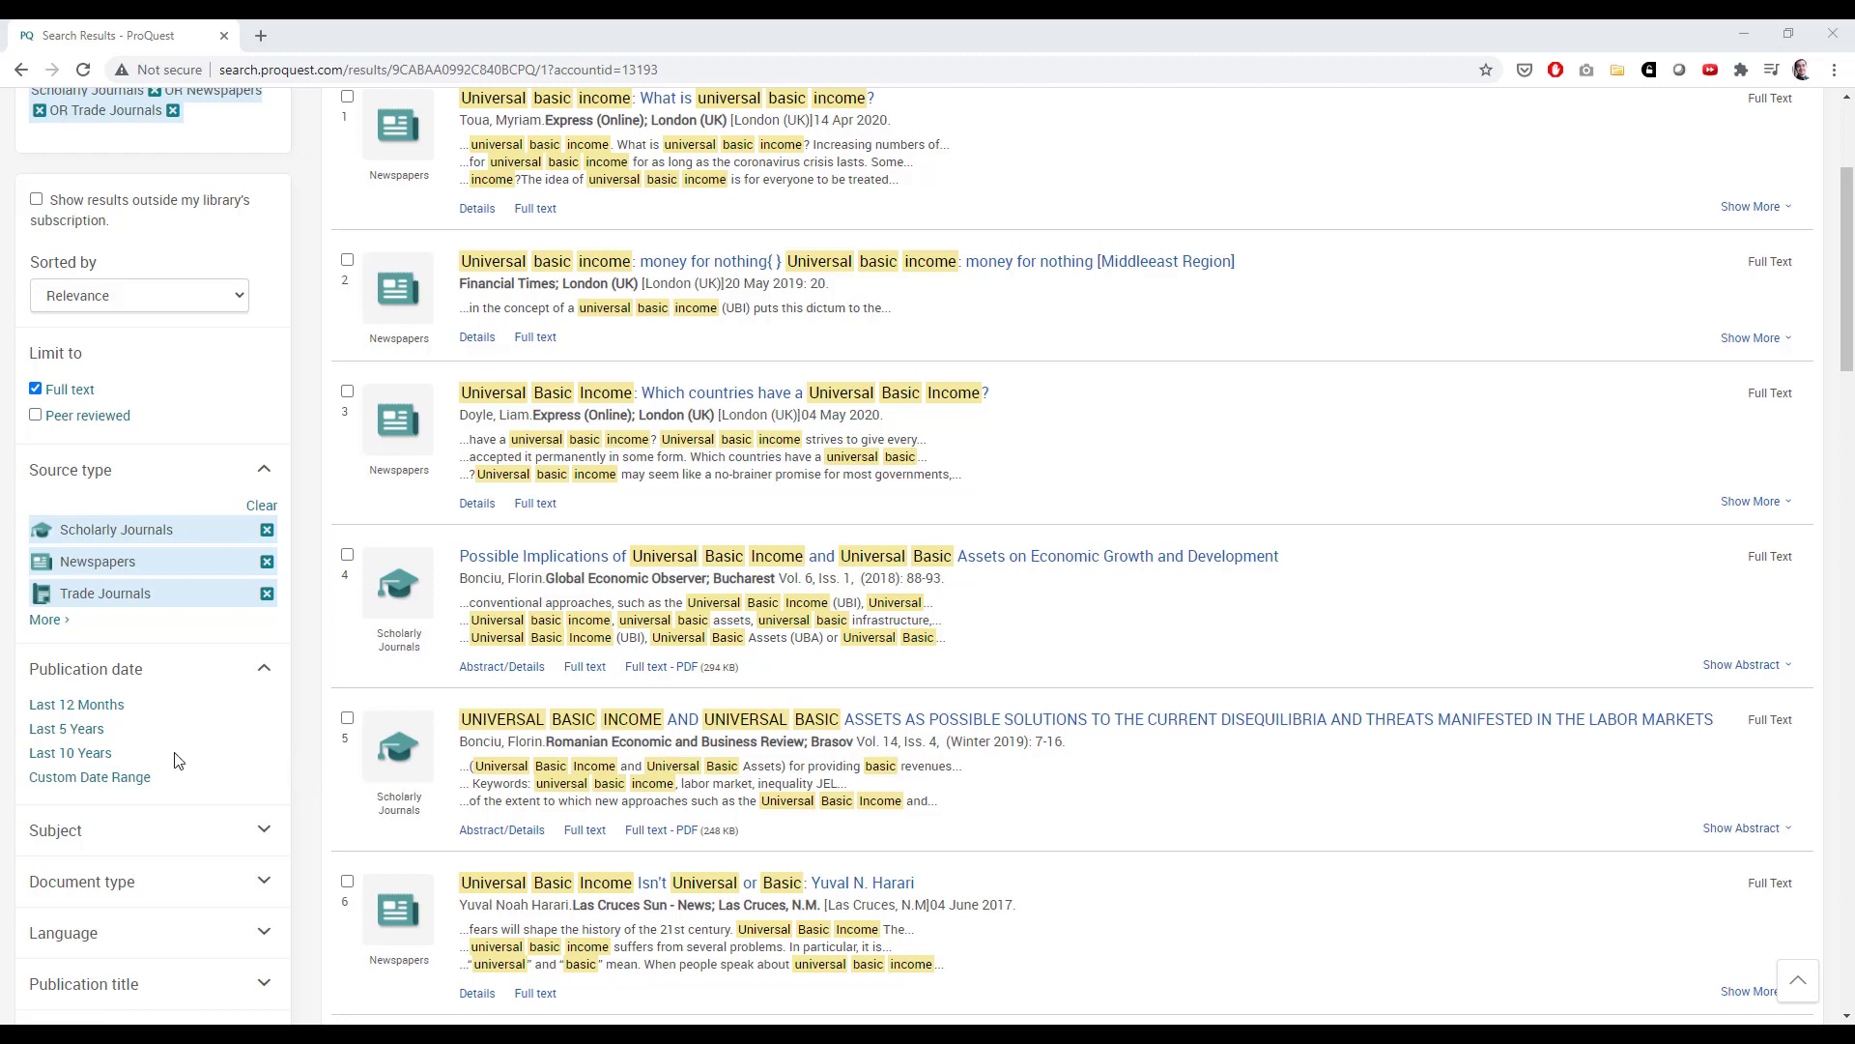
{"action": "left_click", "coordinate": [75, 763]}
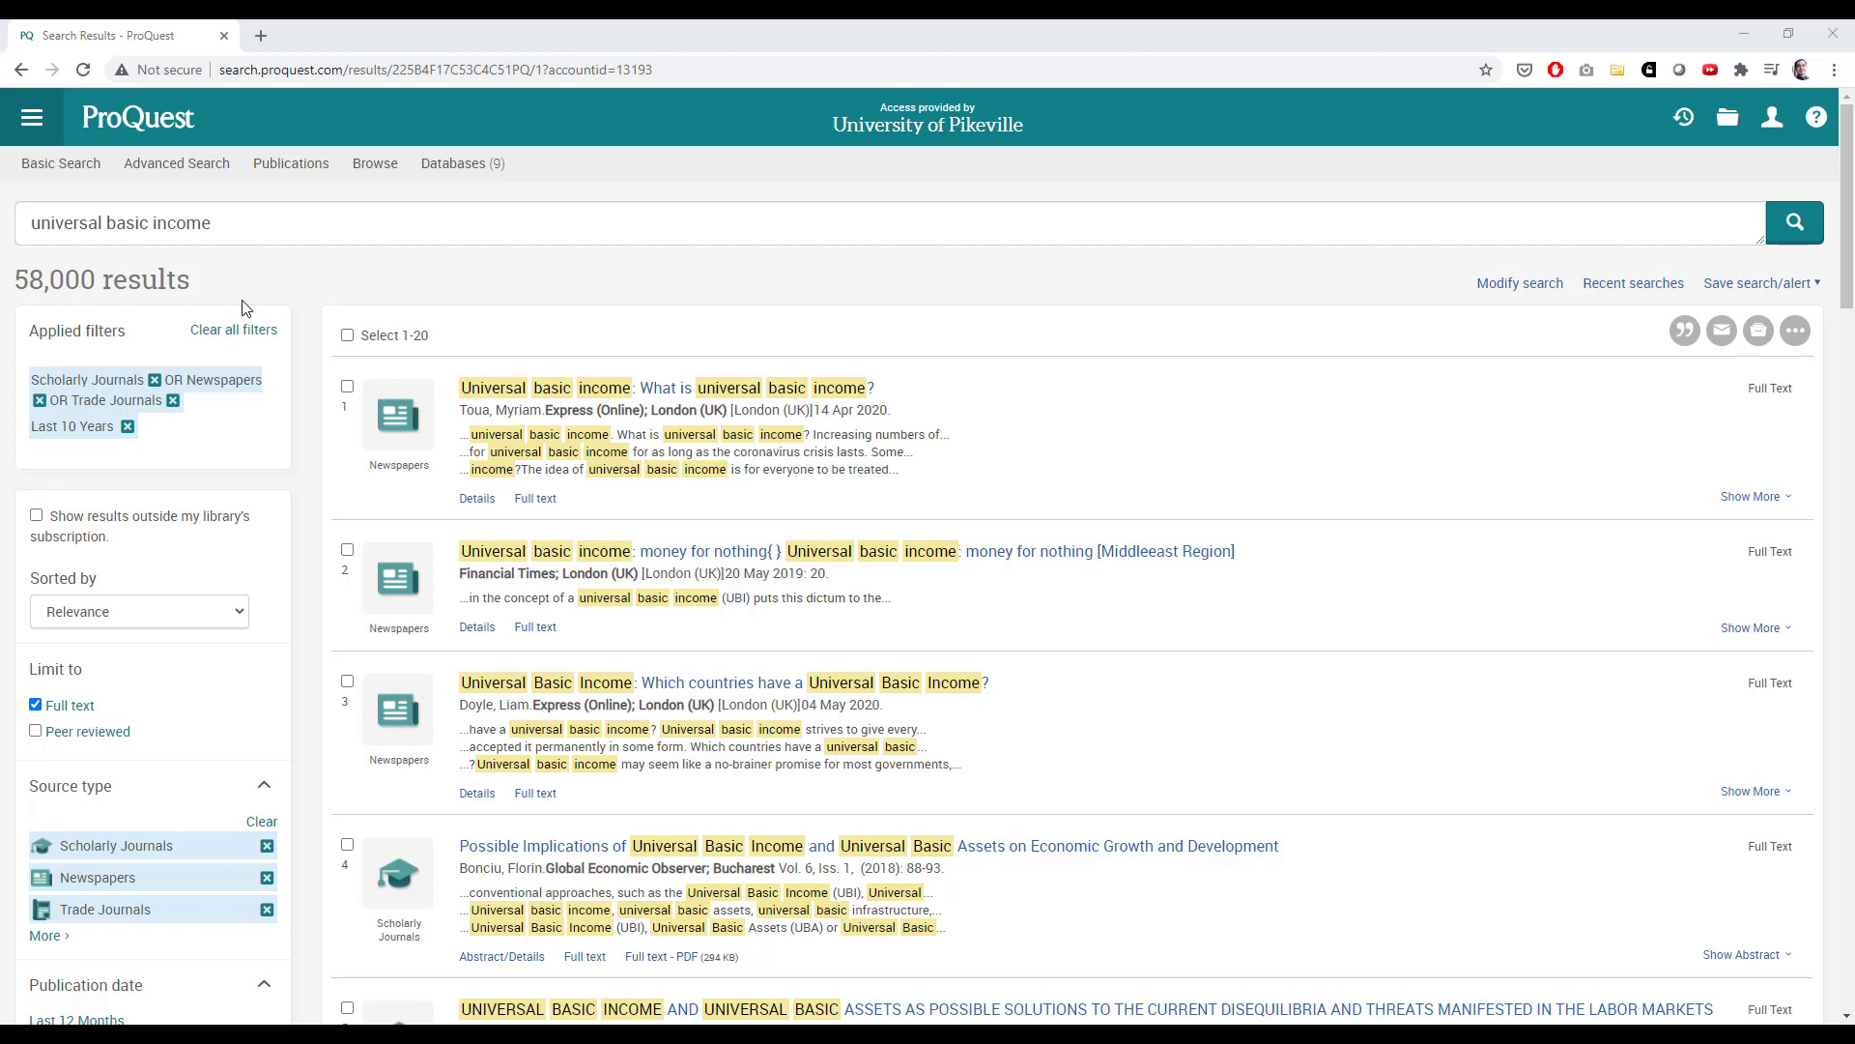
Narrow the results to the subjects studies, employment, politics, poverty and low income groups.
{"action": "scroll", "coordinate": [302, 301], "scroll_direction": "down", "scroll_amount": 2}
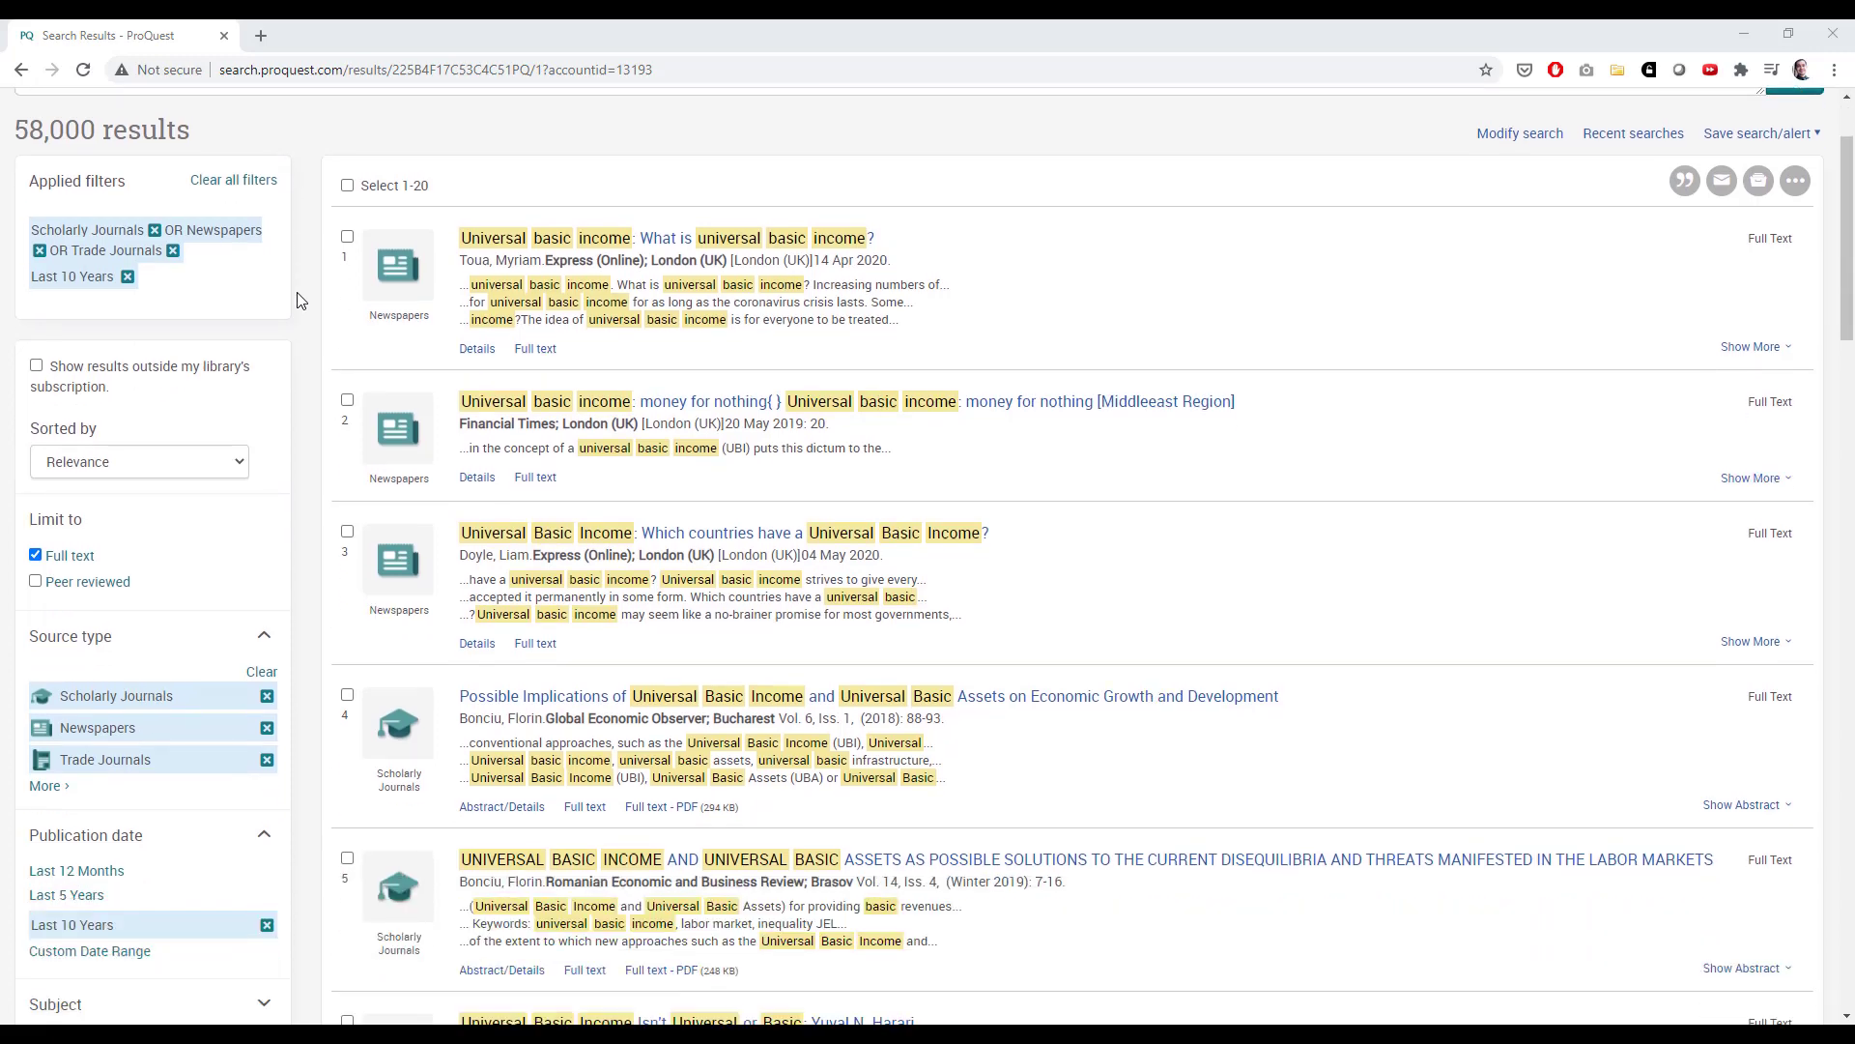
{"action": "scroll", "coordinate": [302, 300], "scroll_direction": "down", "scroll_amount": 3}
{"action": "scroll", "coordinate": [301, 301], "scroll_direction": "down", "scroll_amount": 4}
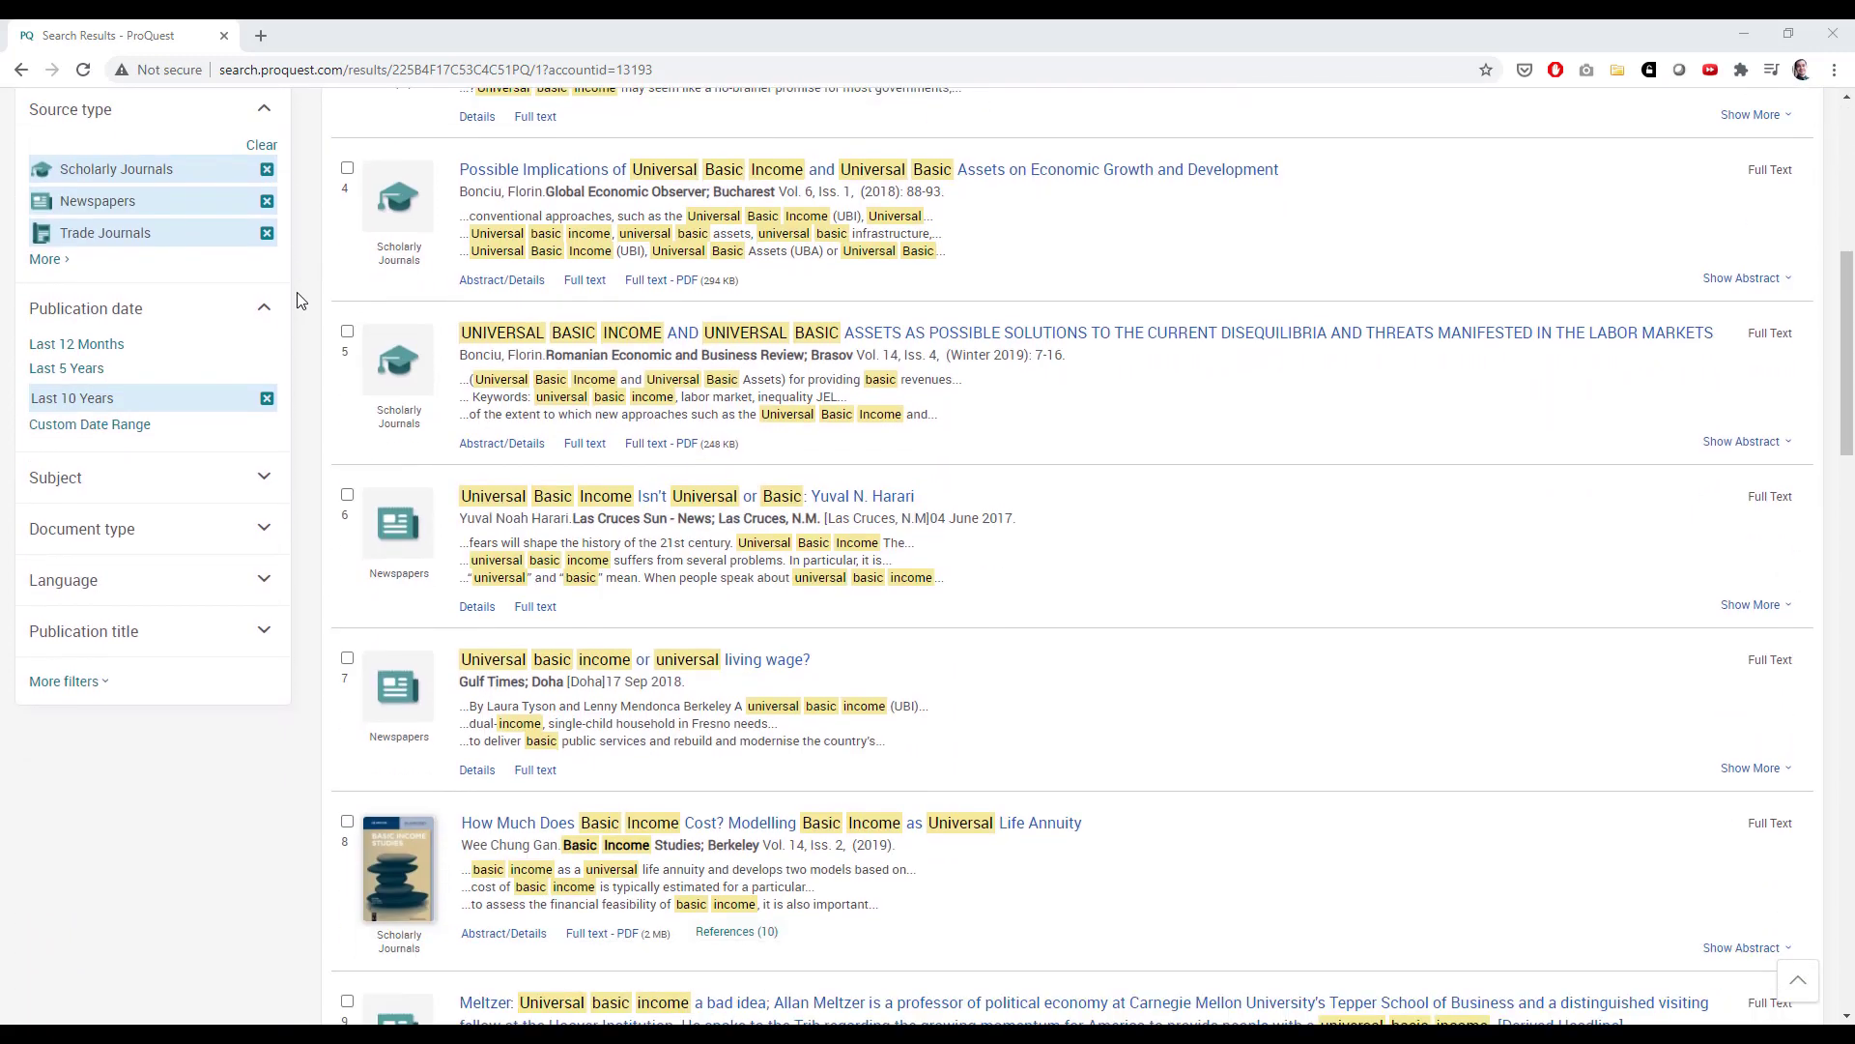
{"action": "left_click", "coordinate": [268, 485]}
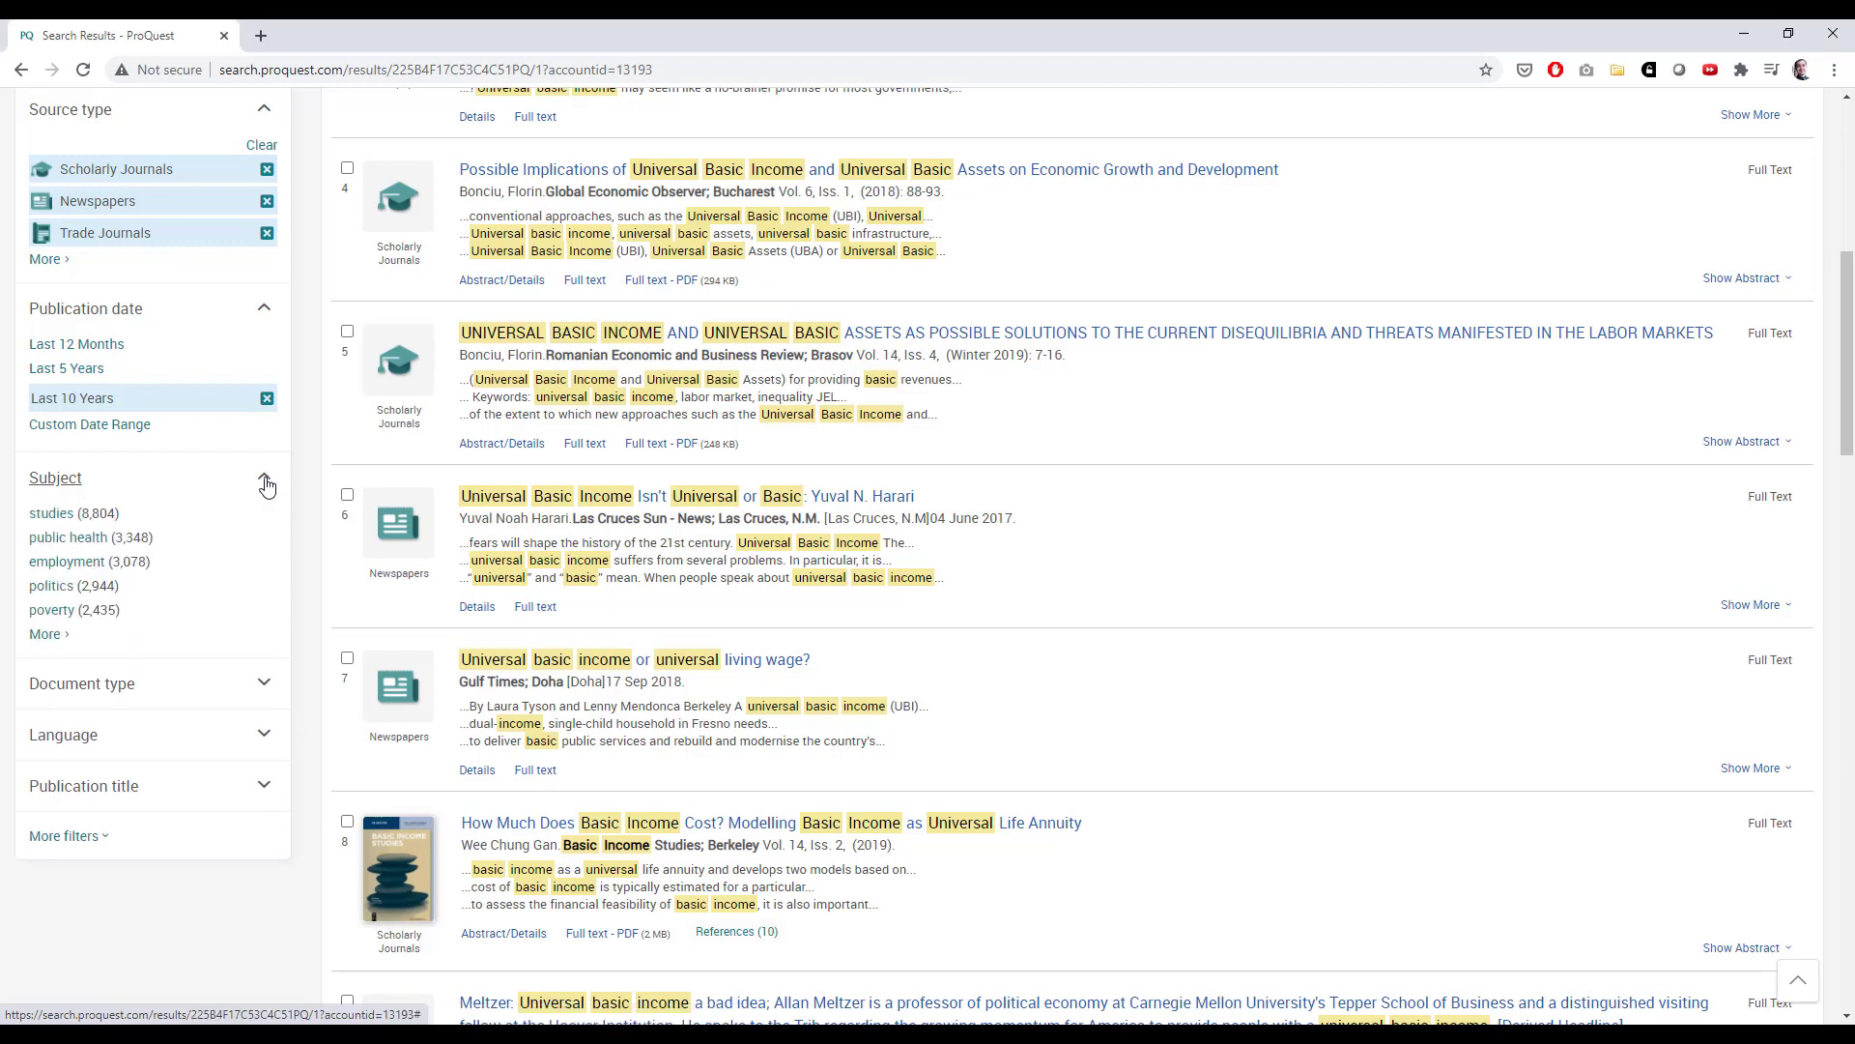
{"action": "left_click", "coordinate": [45, 635]}
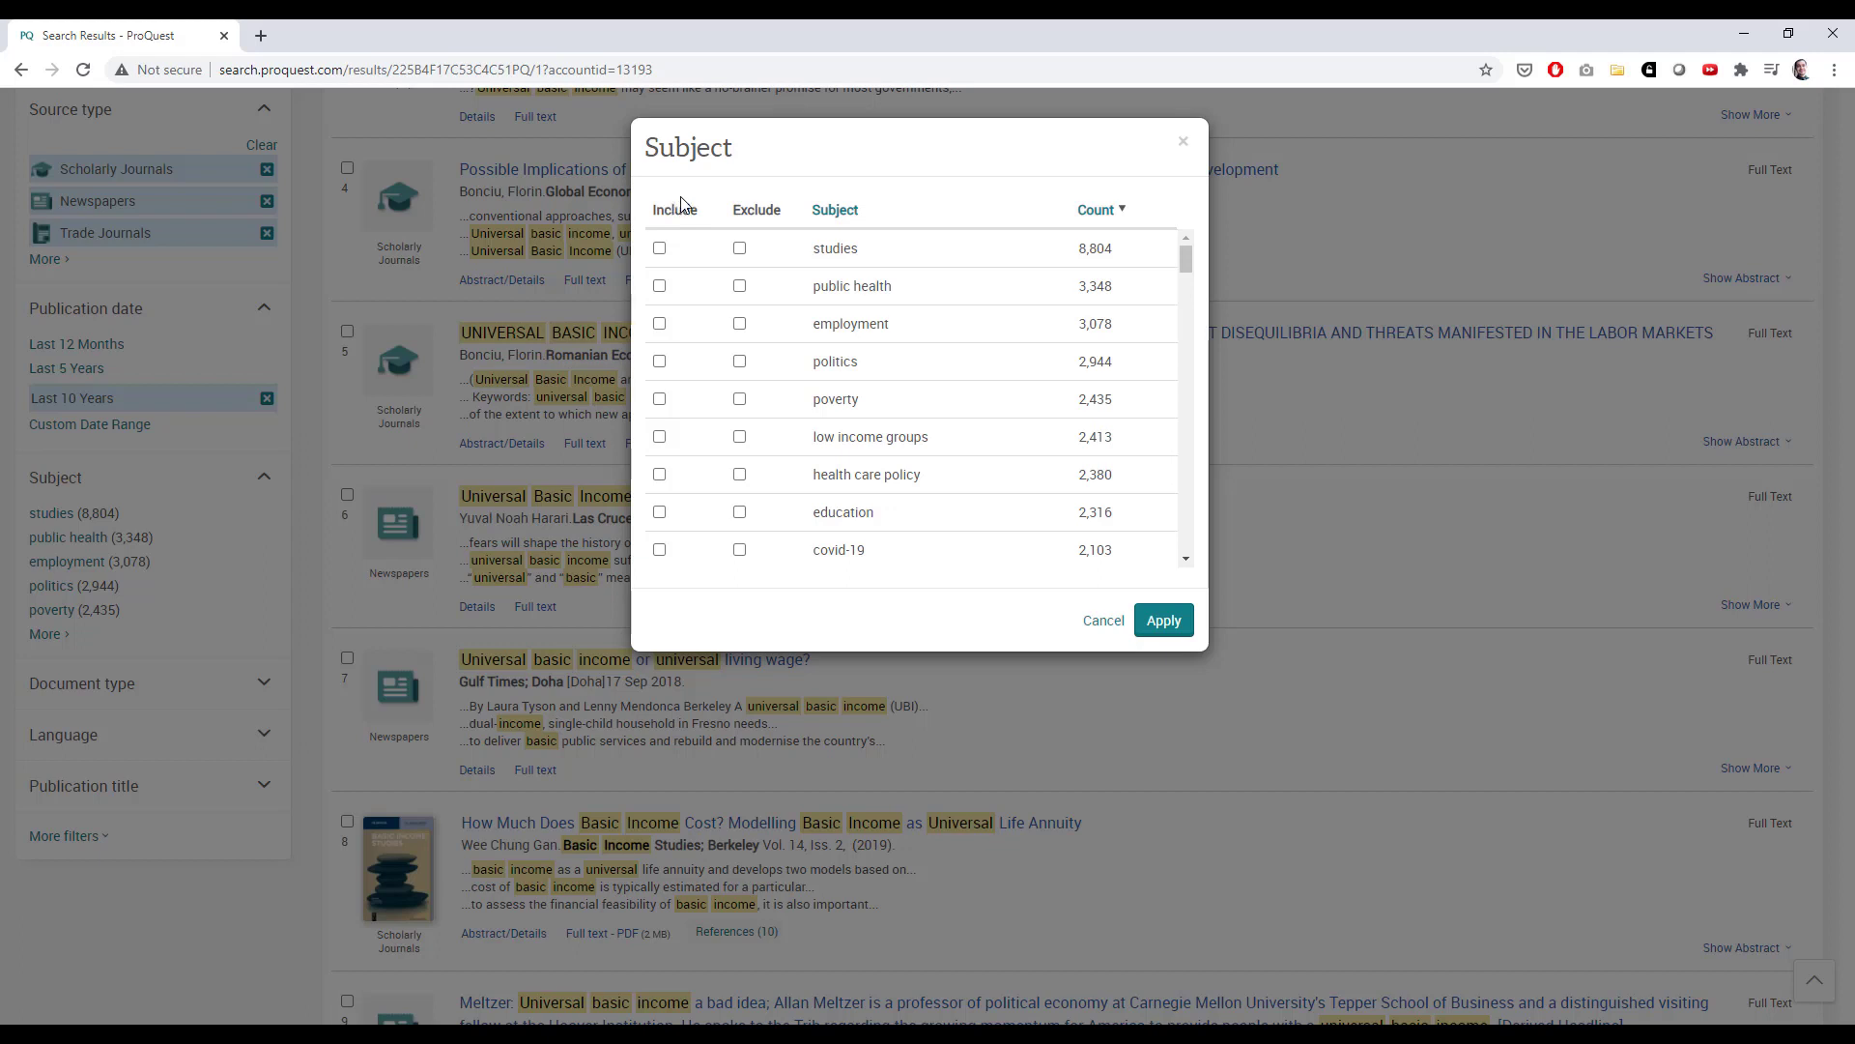
{"action": "left_click", "coordinate": [660, 249]}
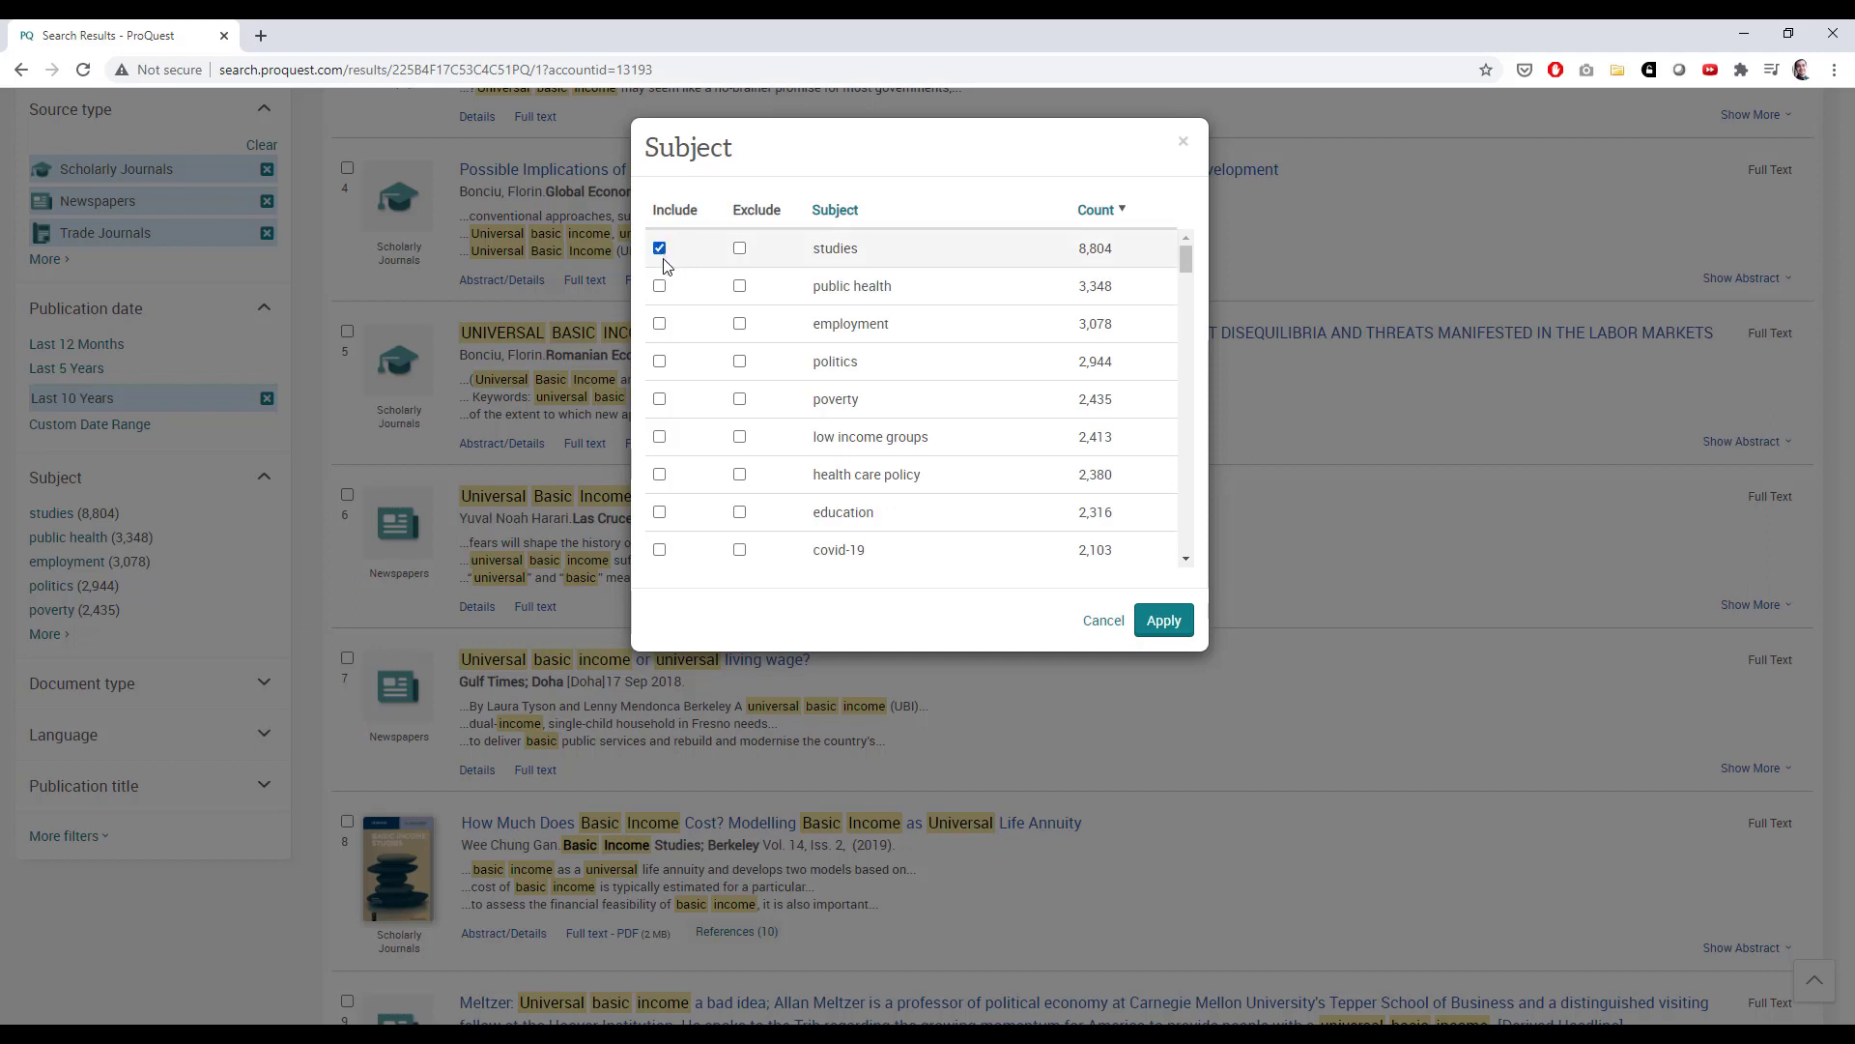
{"action": "left_click", "coordinate": [659, 324]}
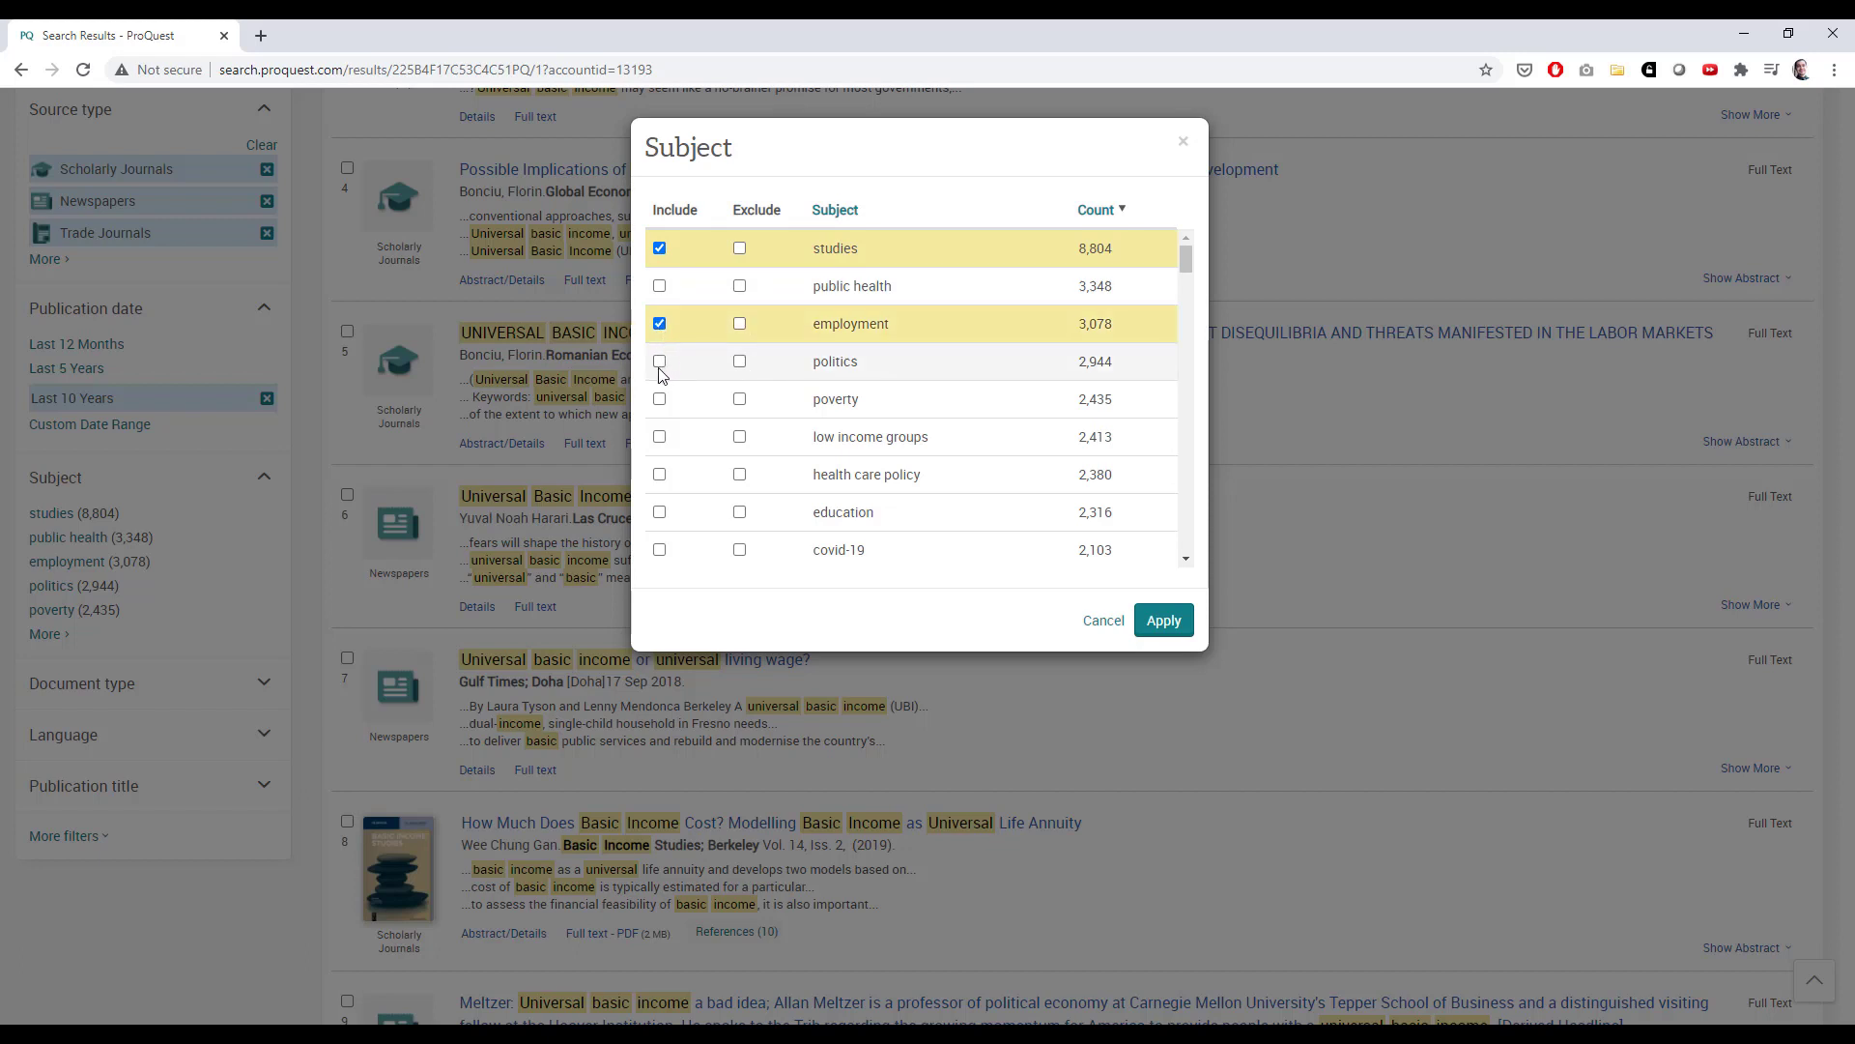
{"action": "left_click", "coordinate": [661, 366]}
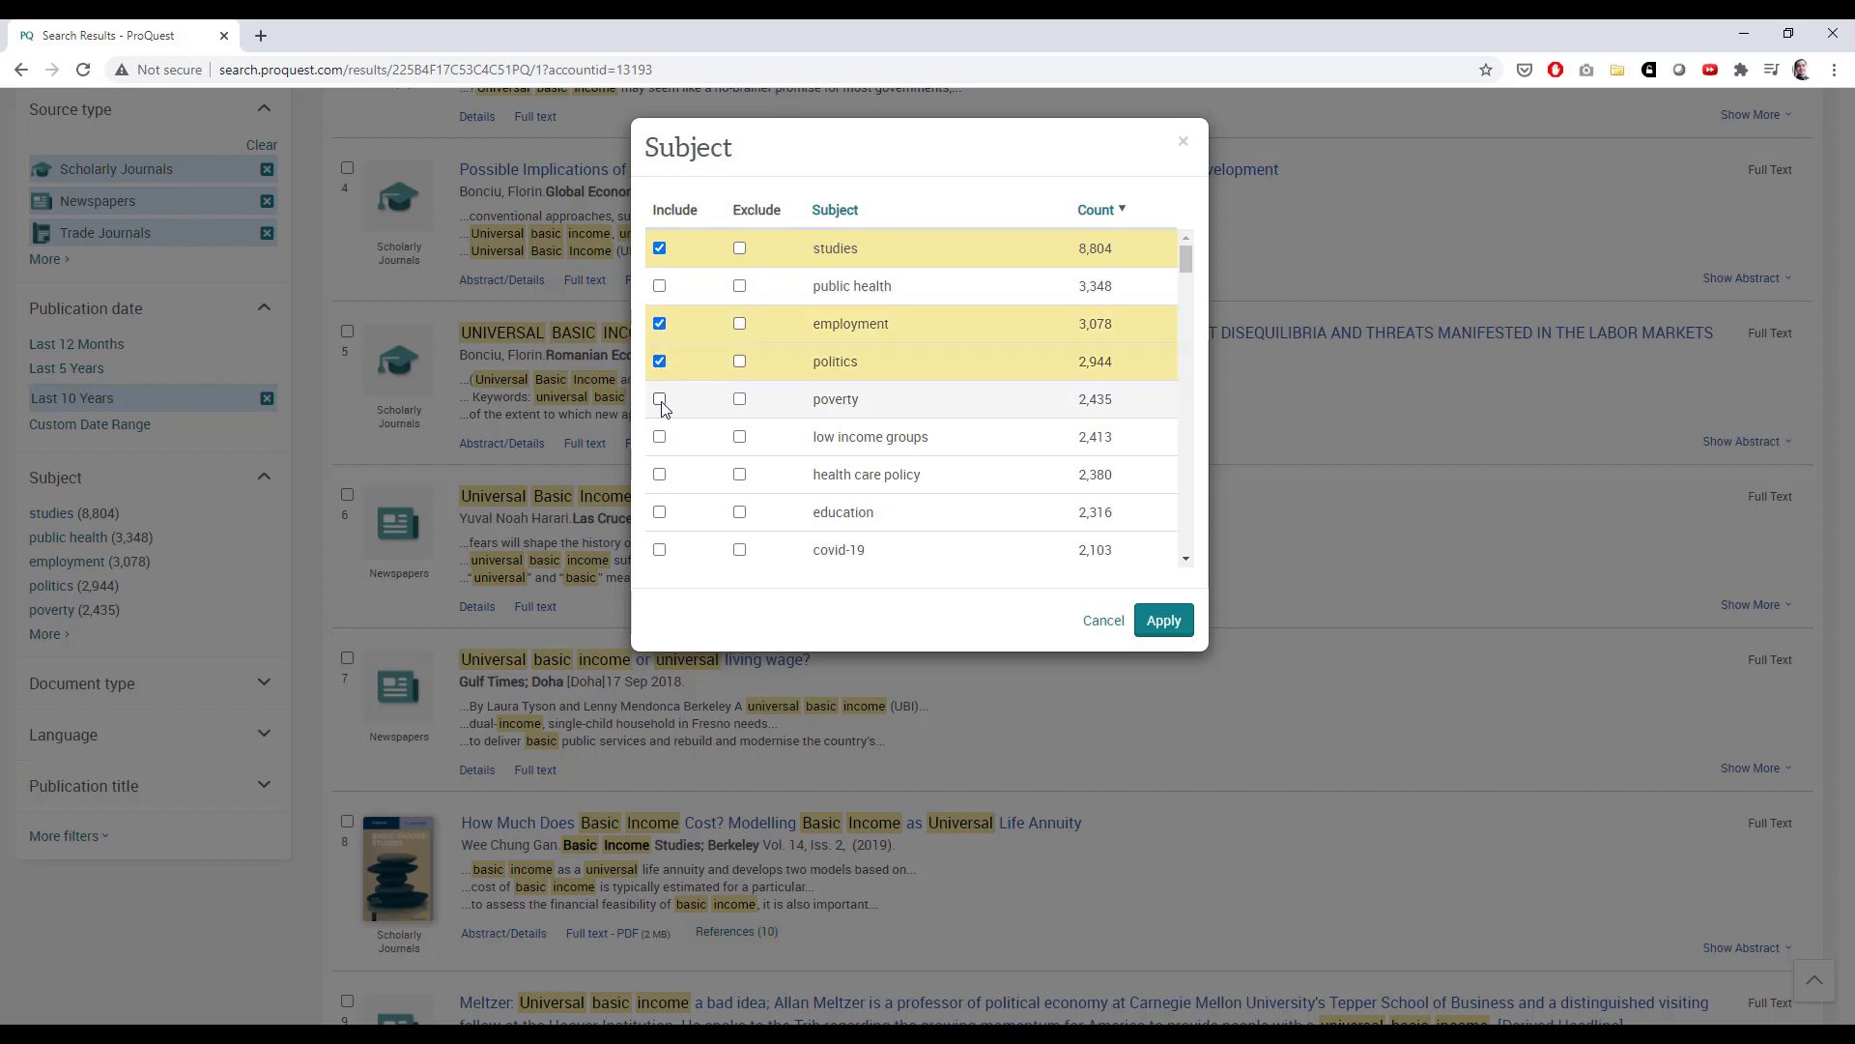
{"action": "left_click", "coordinate": [660, 400]}
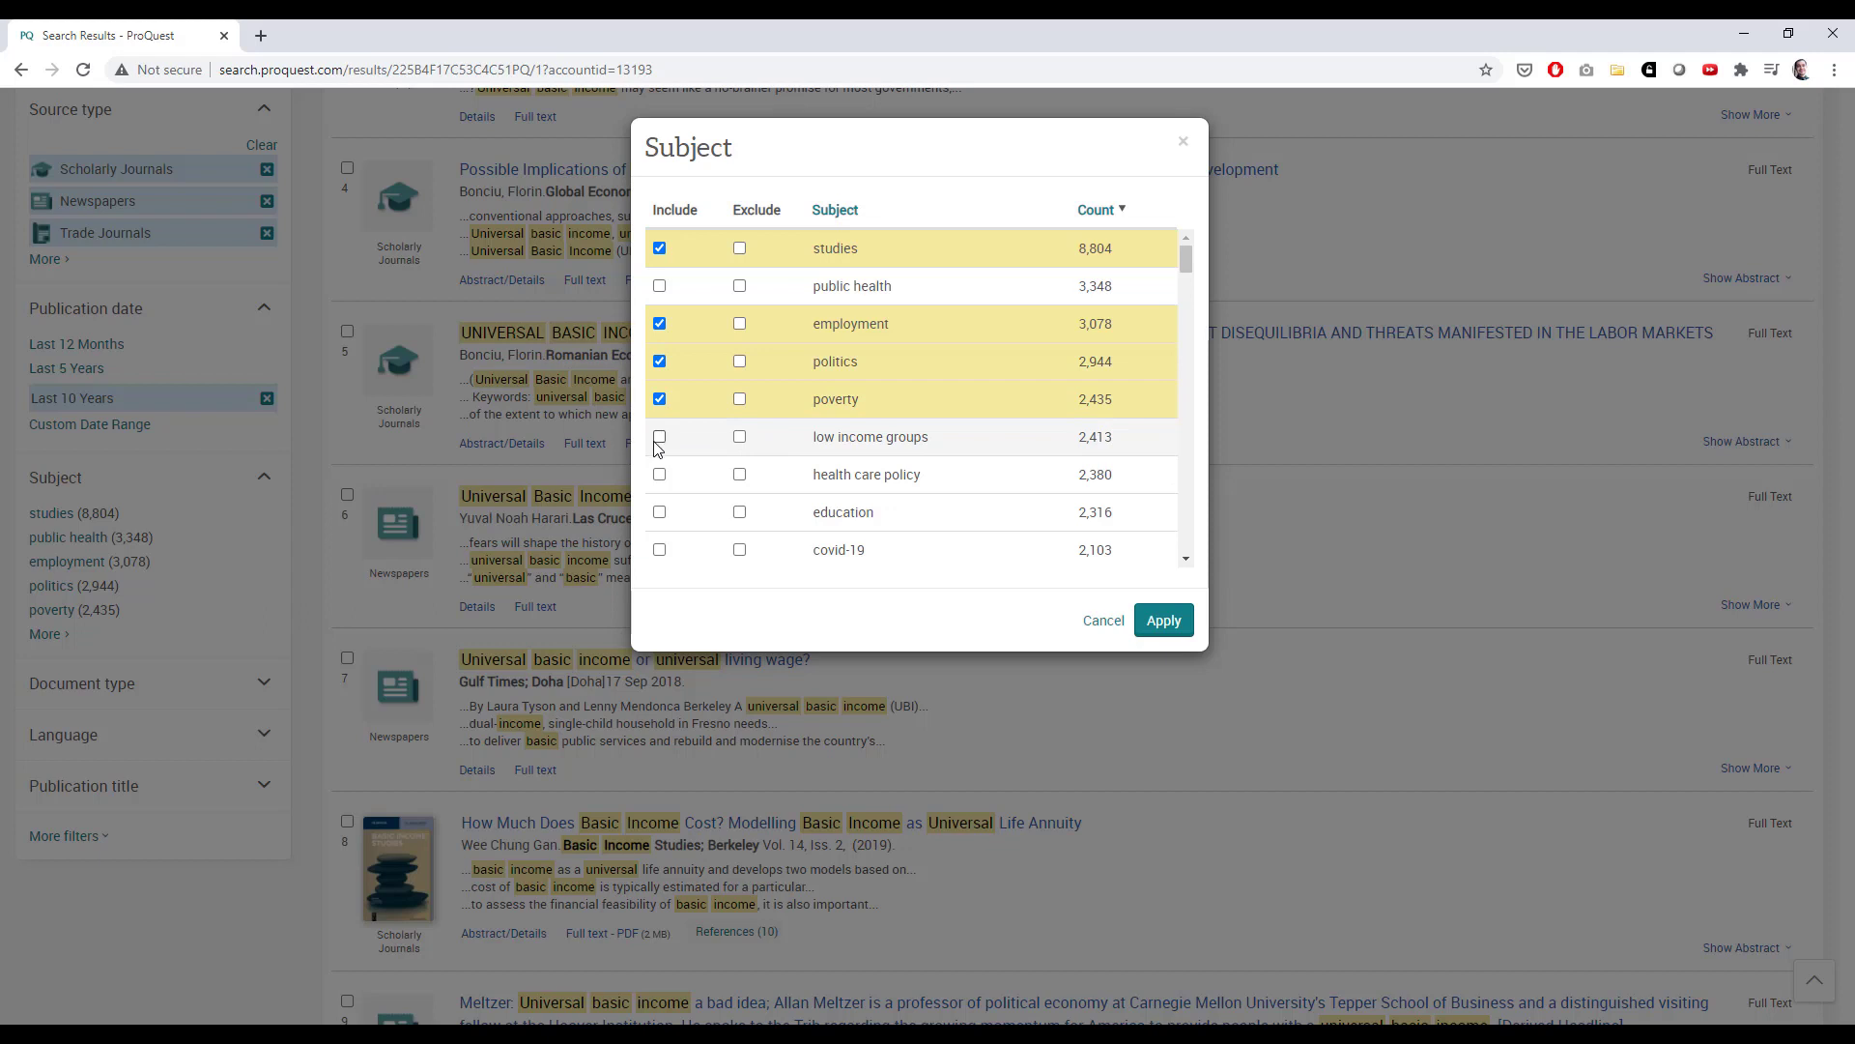
{"action": "left_click", "coordinate": [660, 436]}
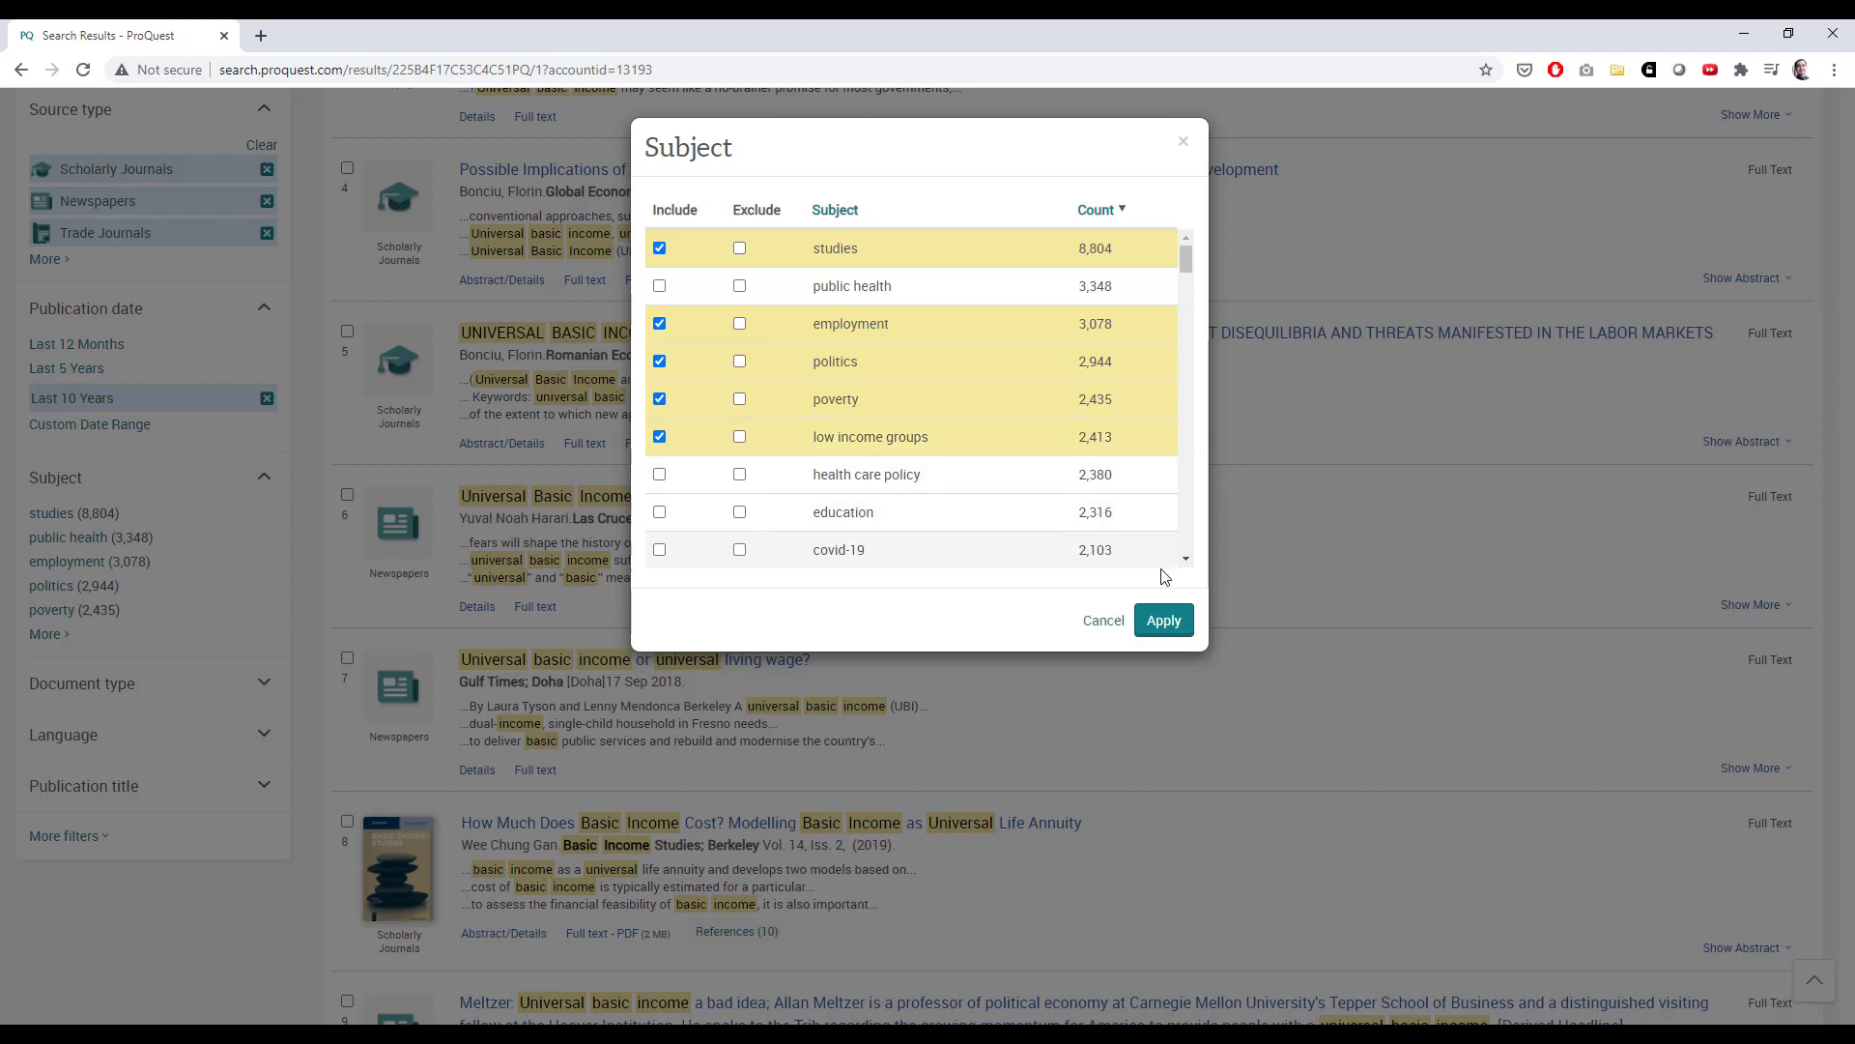
{"action": "left_click", "coordinate": [1167, 621]}
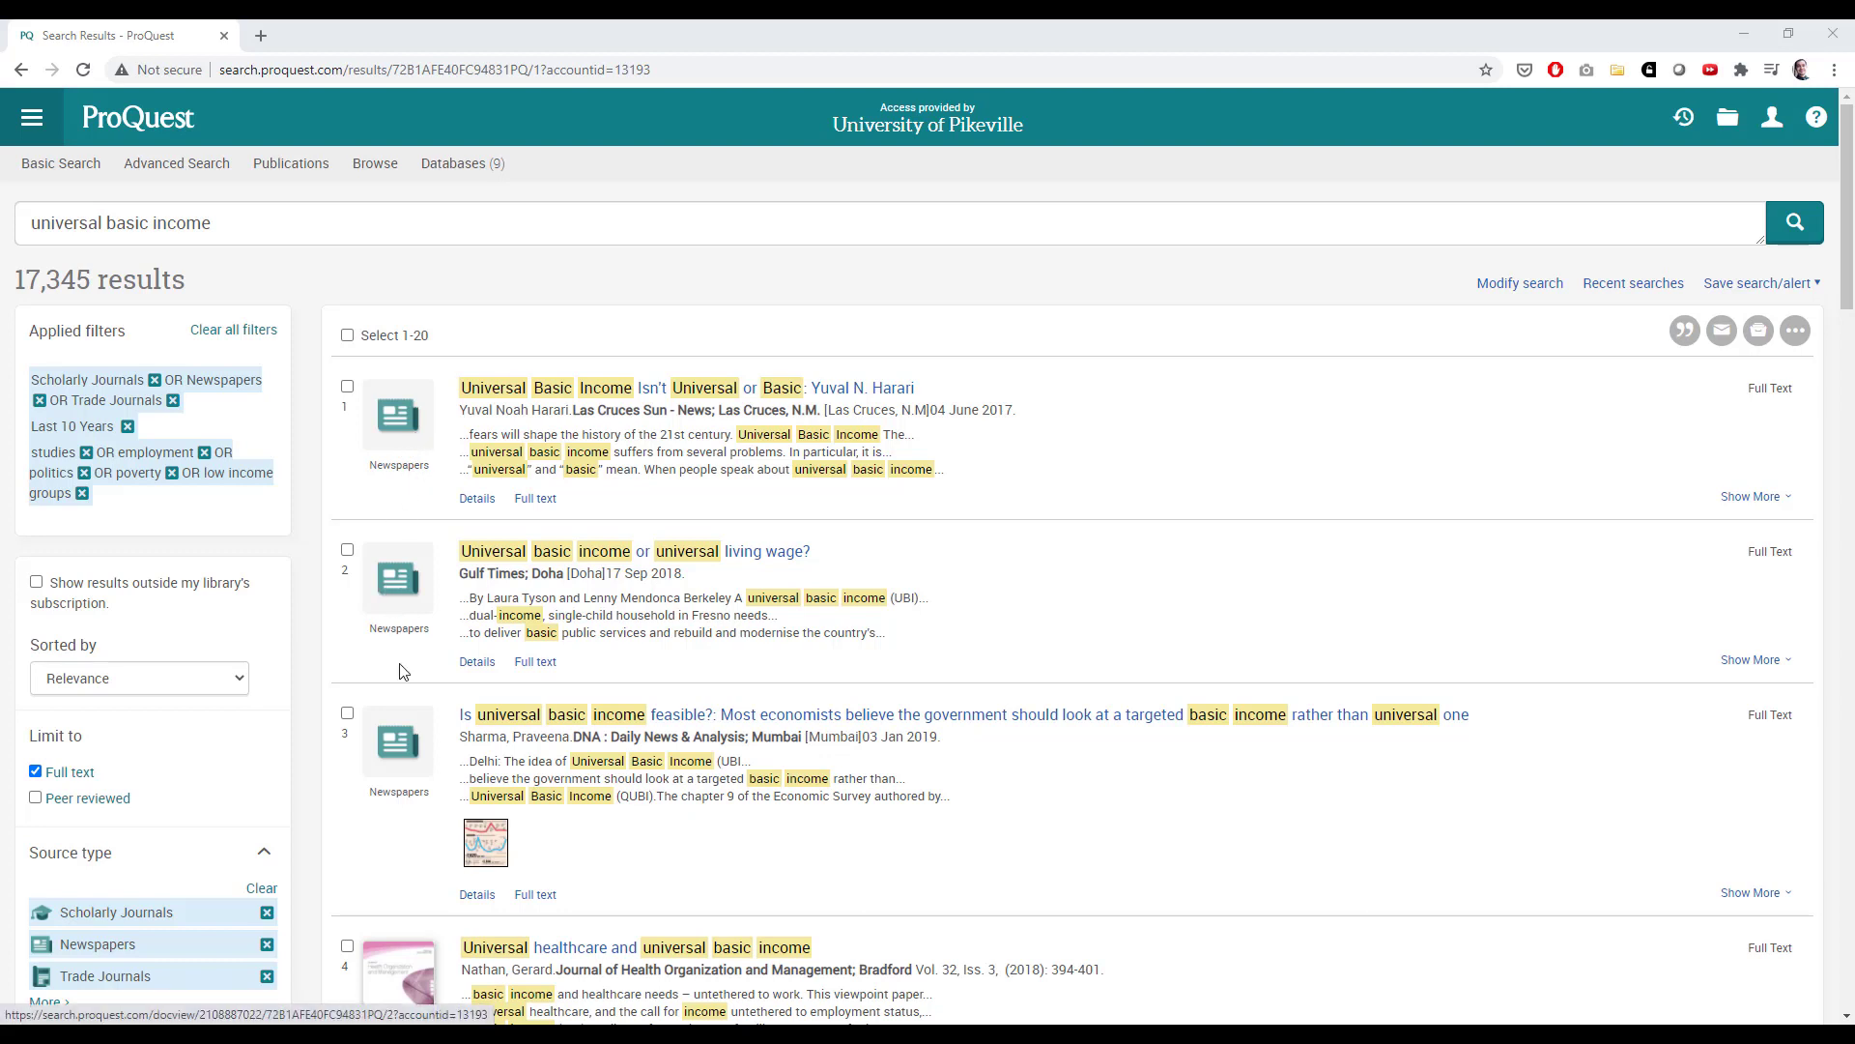
Open the scholarly journal article "Universal healthcare and universal basic income" from the filtered results.
{"action": "scroll", "coordinate": [396, 719], "scroll_direction": "down", "scroll_amount": 1}
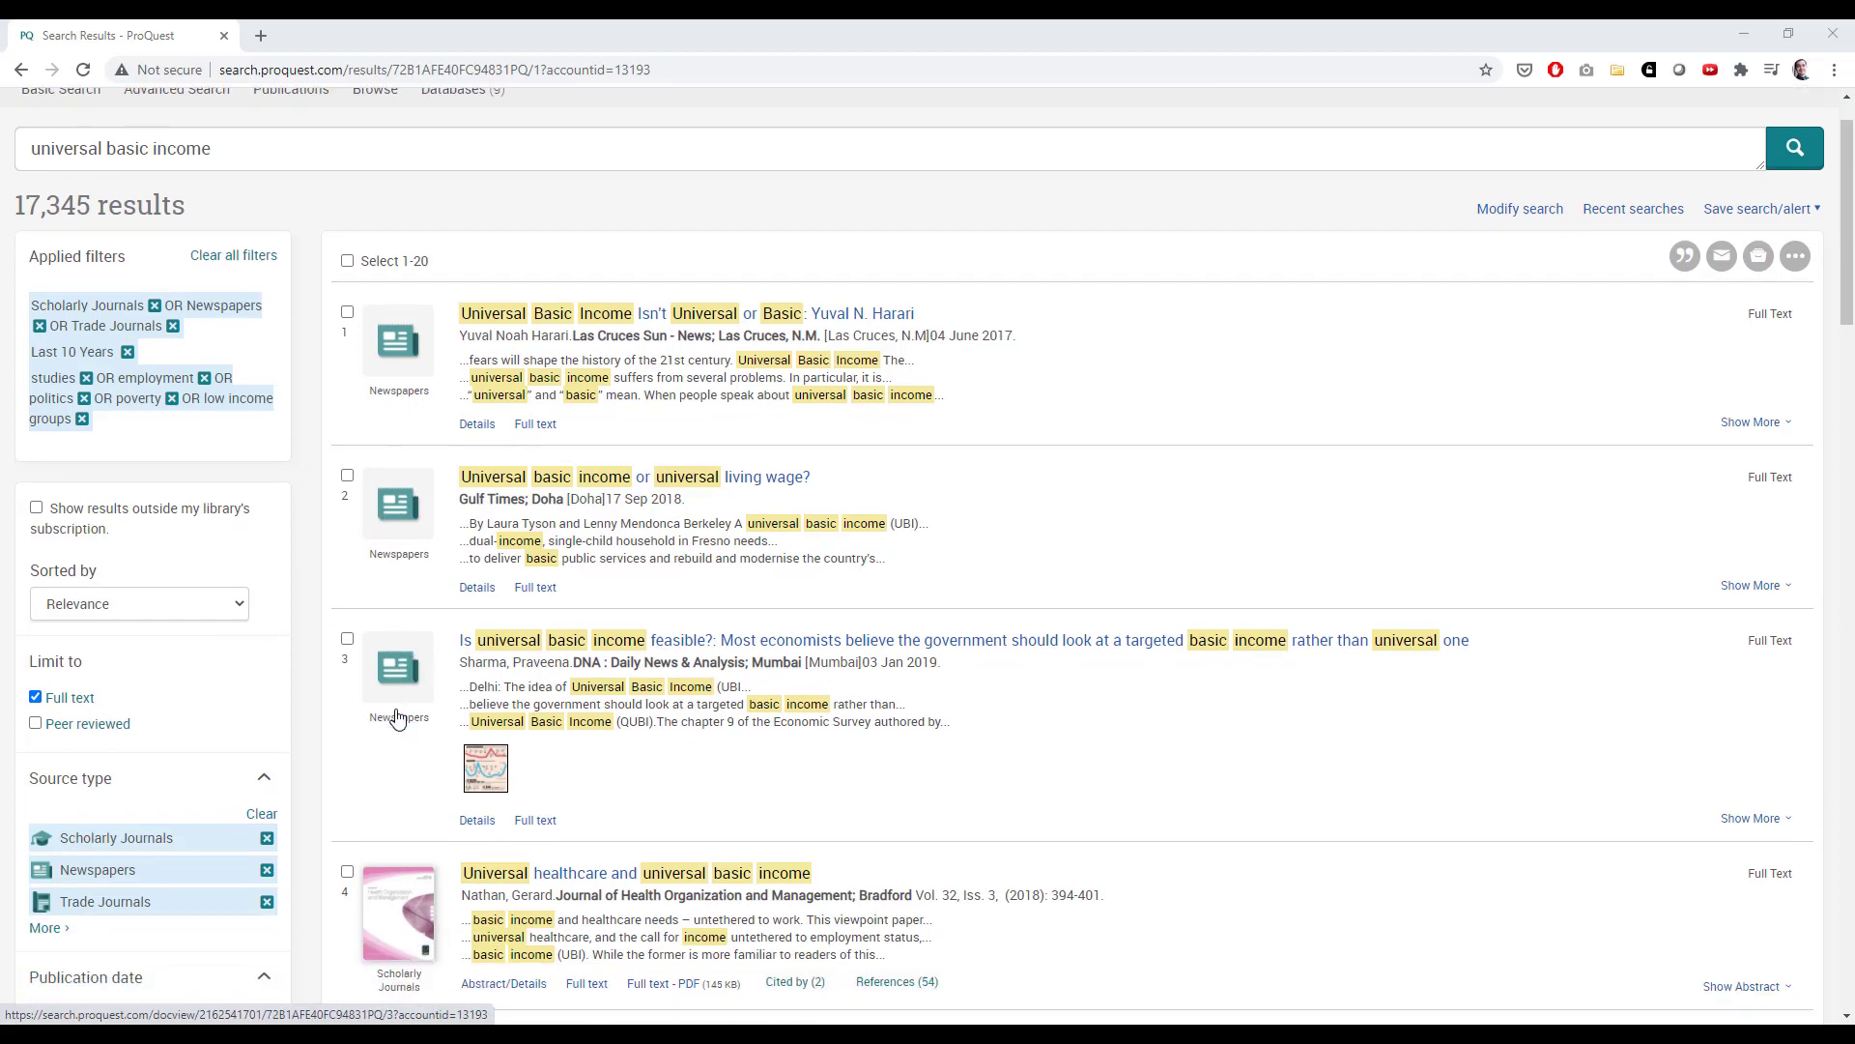
{"action": "scroll", "coordinate": [396, 719], "scroll_direction": "down", "scroll_amount": 1}
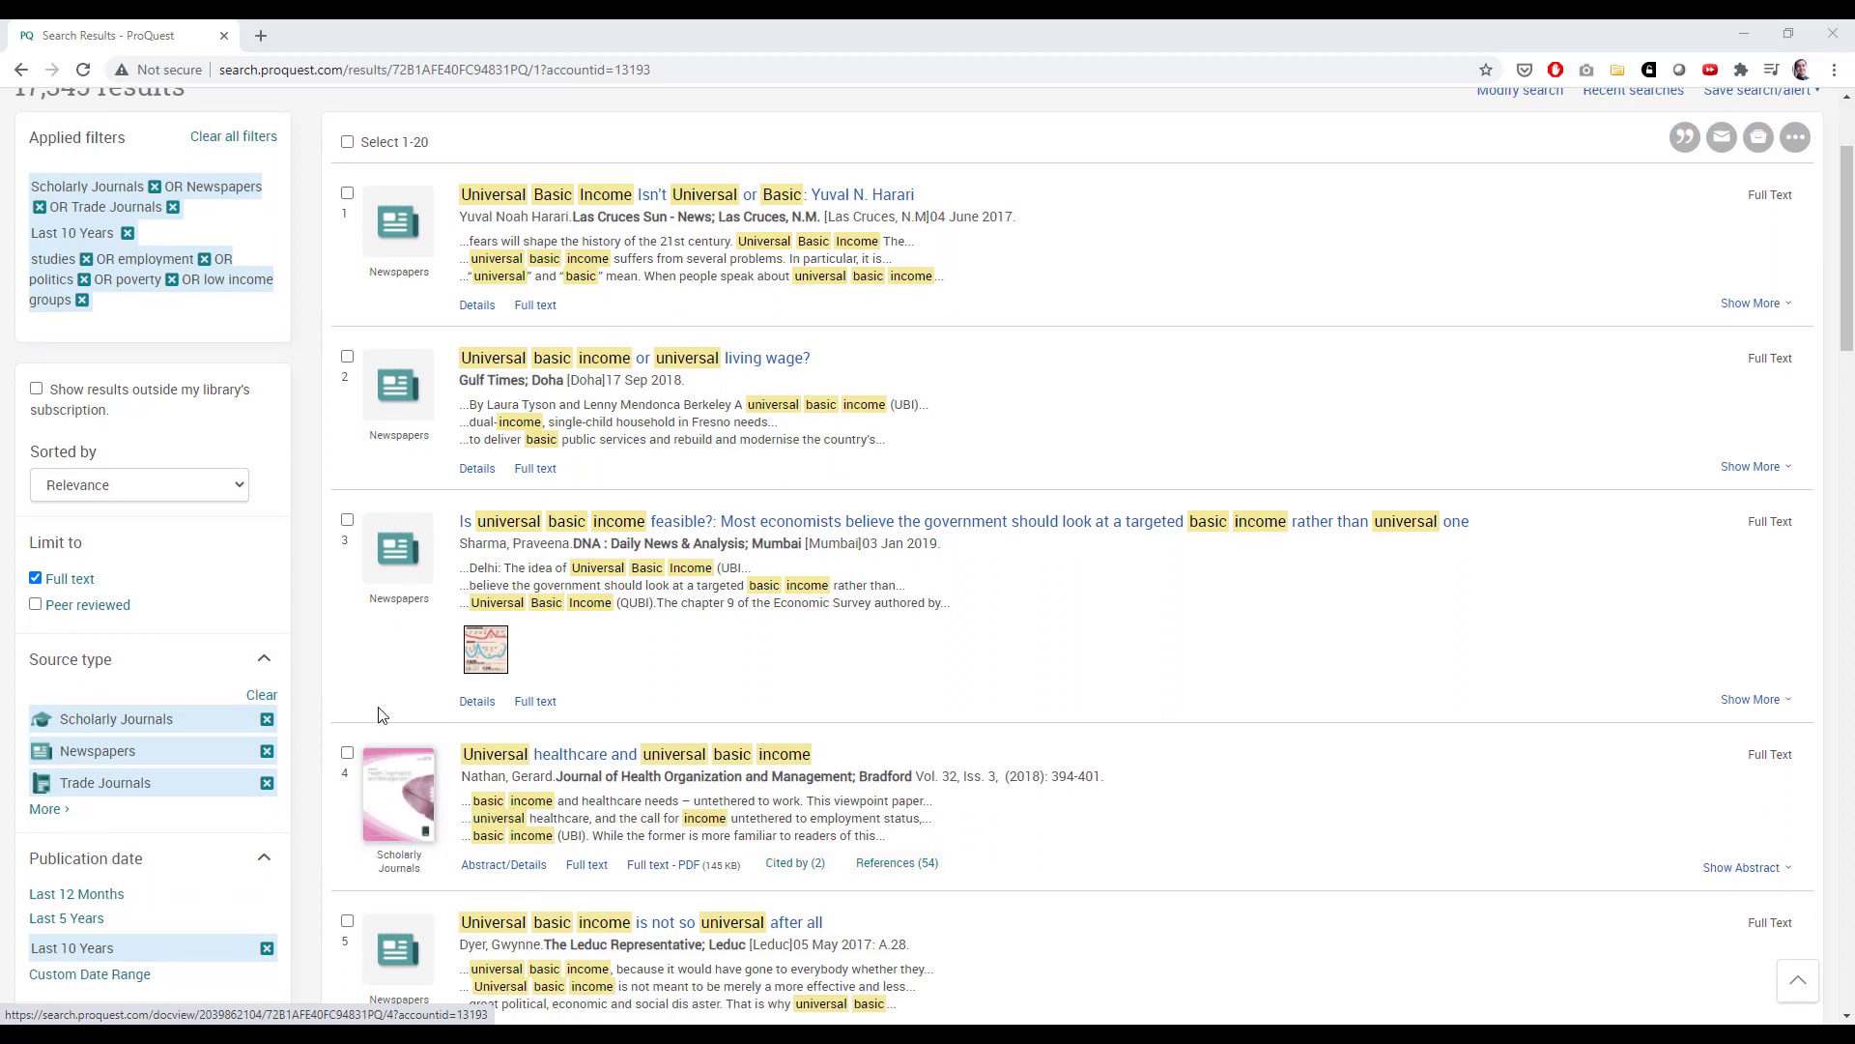
{"action": "scroll", "coordinate": [415, 645], "scroll_direction": "down", "scroll_amount": 1}
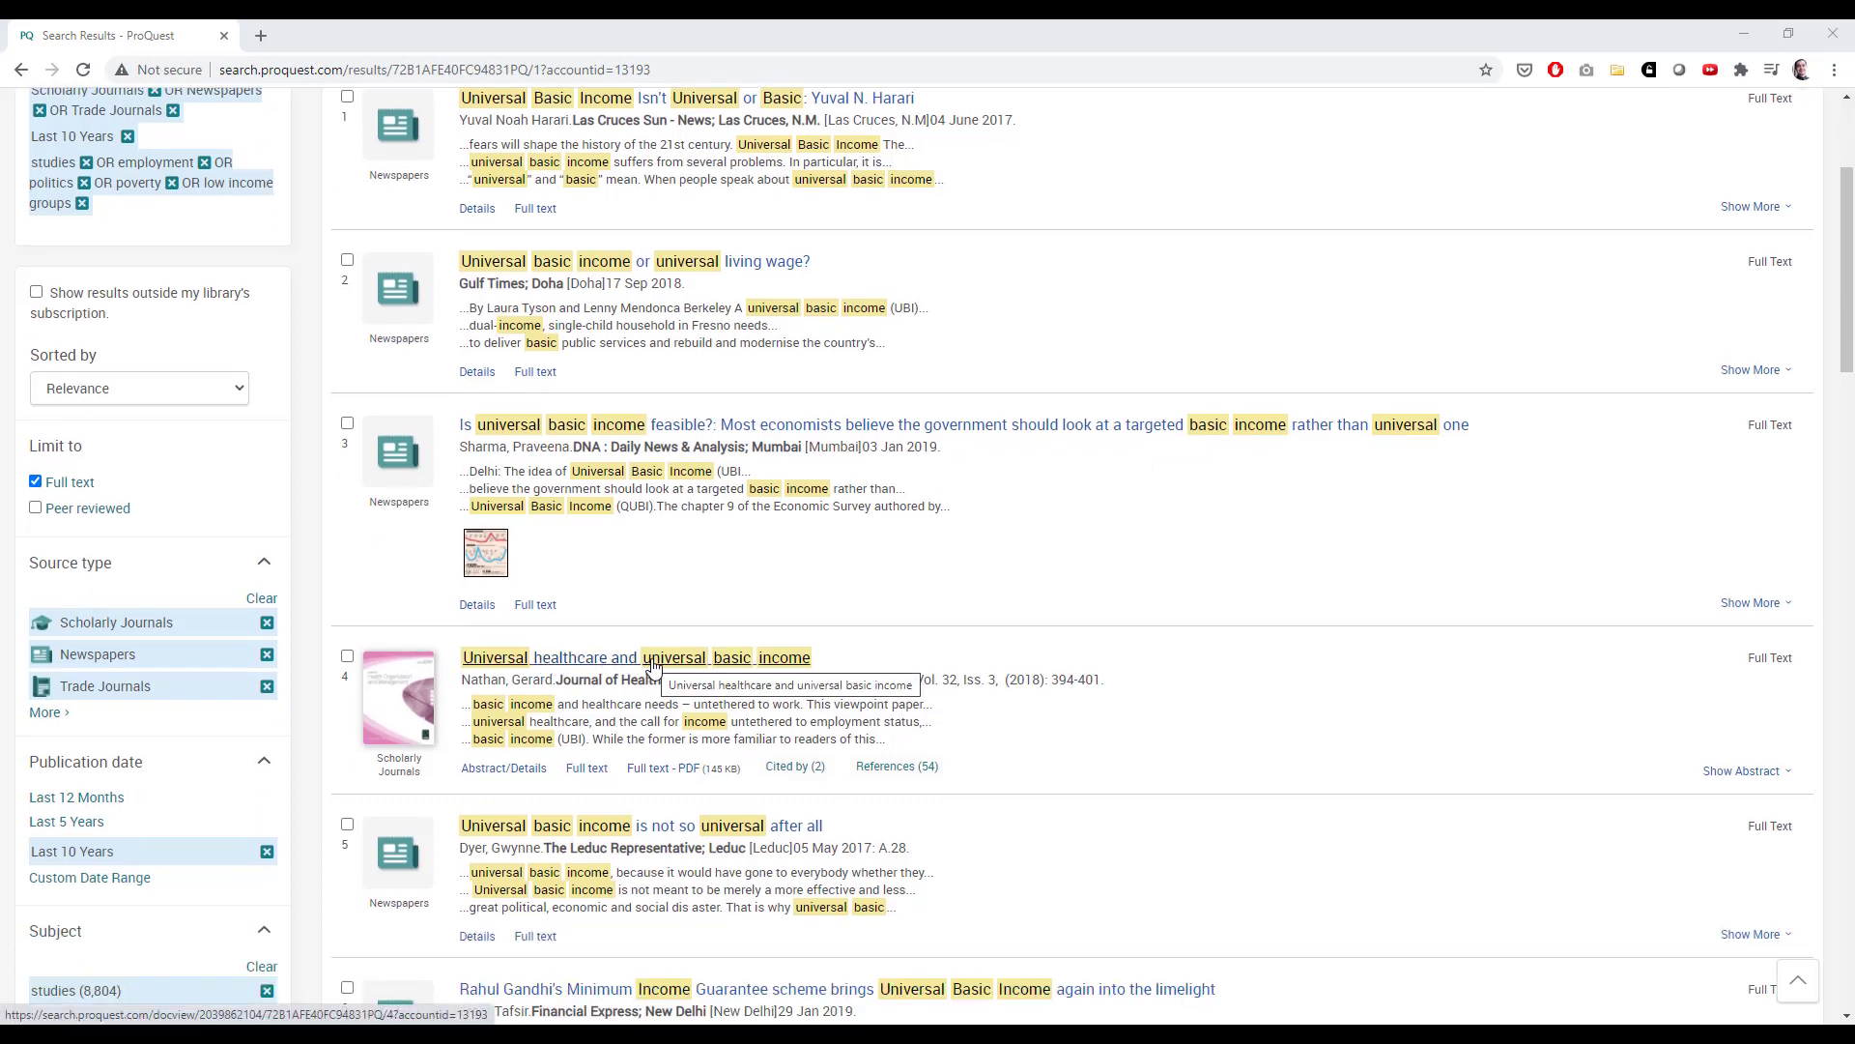
{"action": "left_click", "coordinate": [653, 667]}
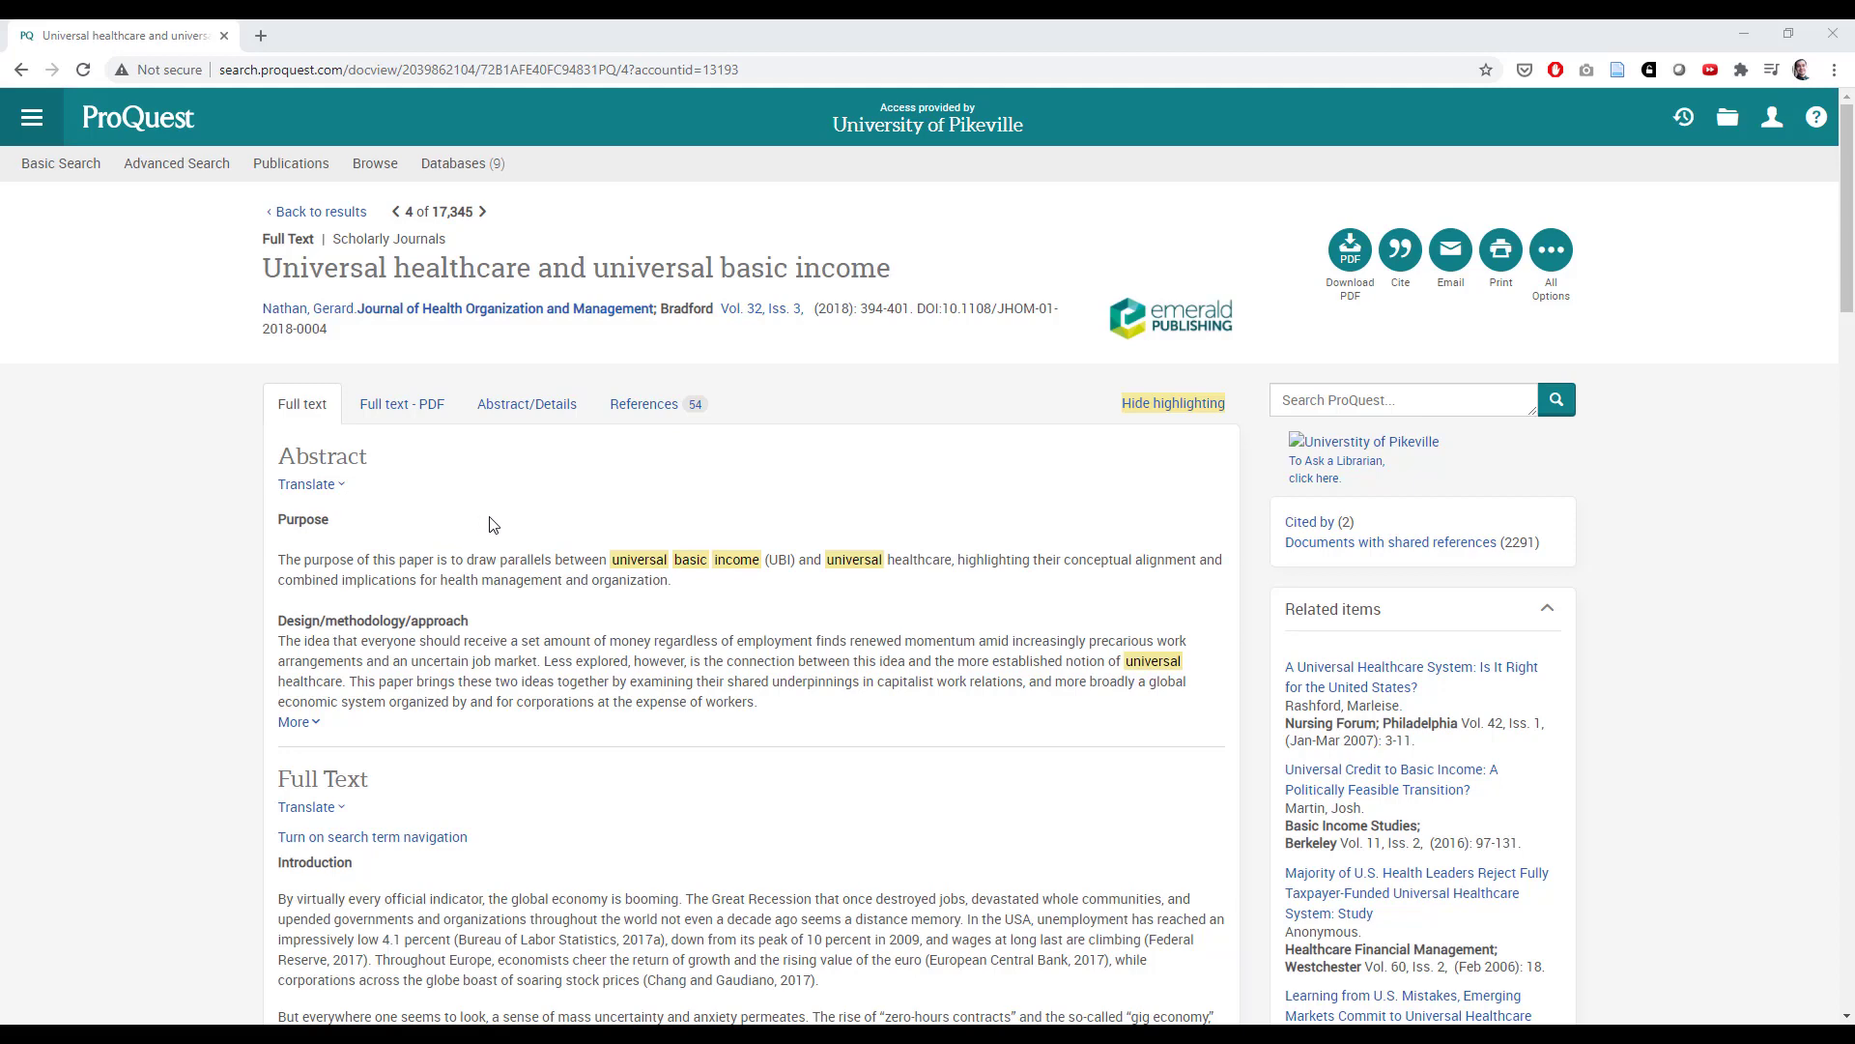
Generate the article's citation in MLA 7th Edition style, then close the citation window.
{"action": "scroll", "coordinate": [489, 522], "scroll_direction": "down", "scroll_amount": 2}
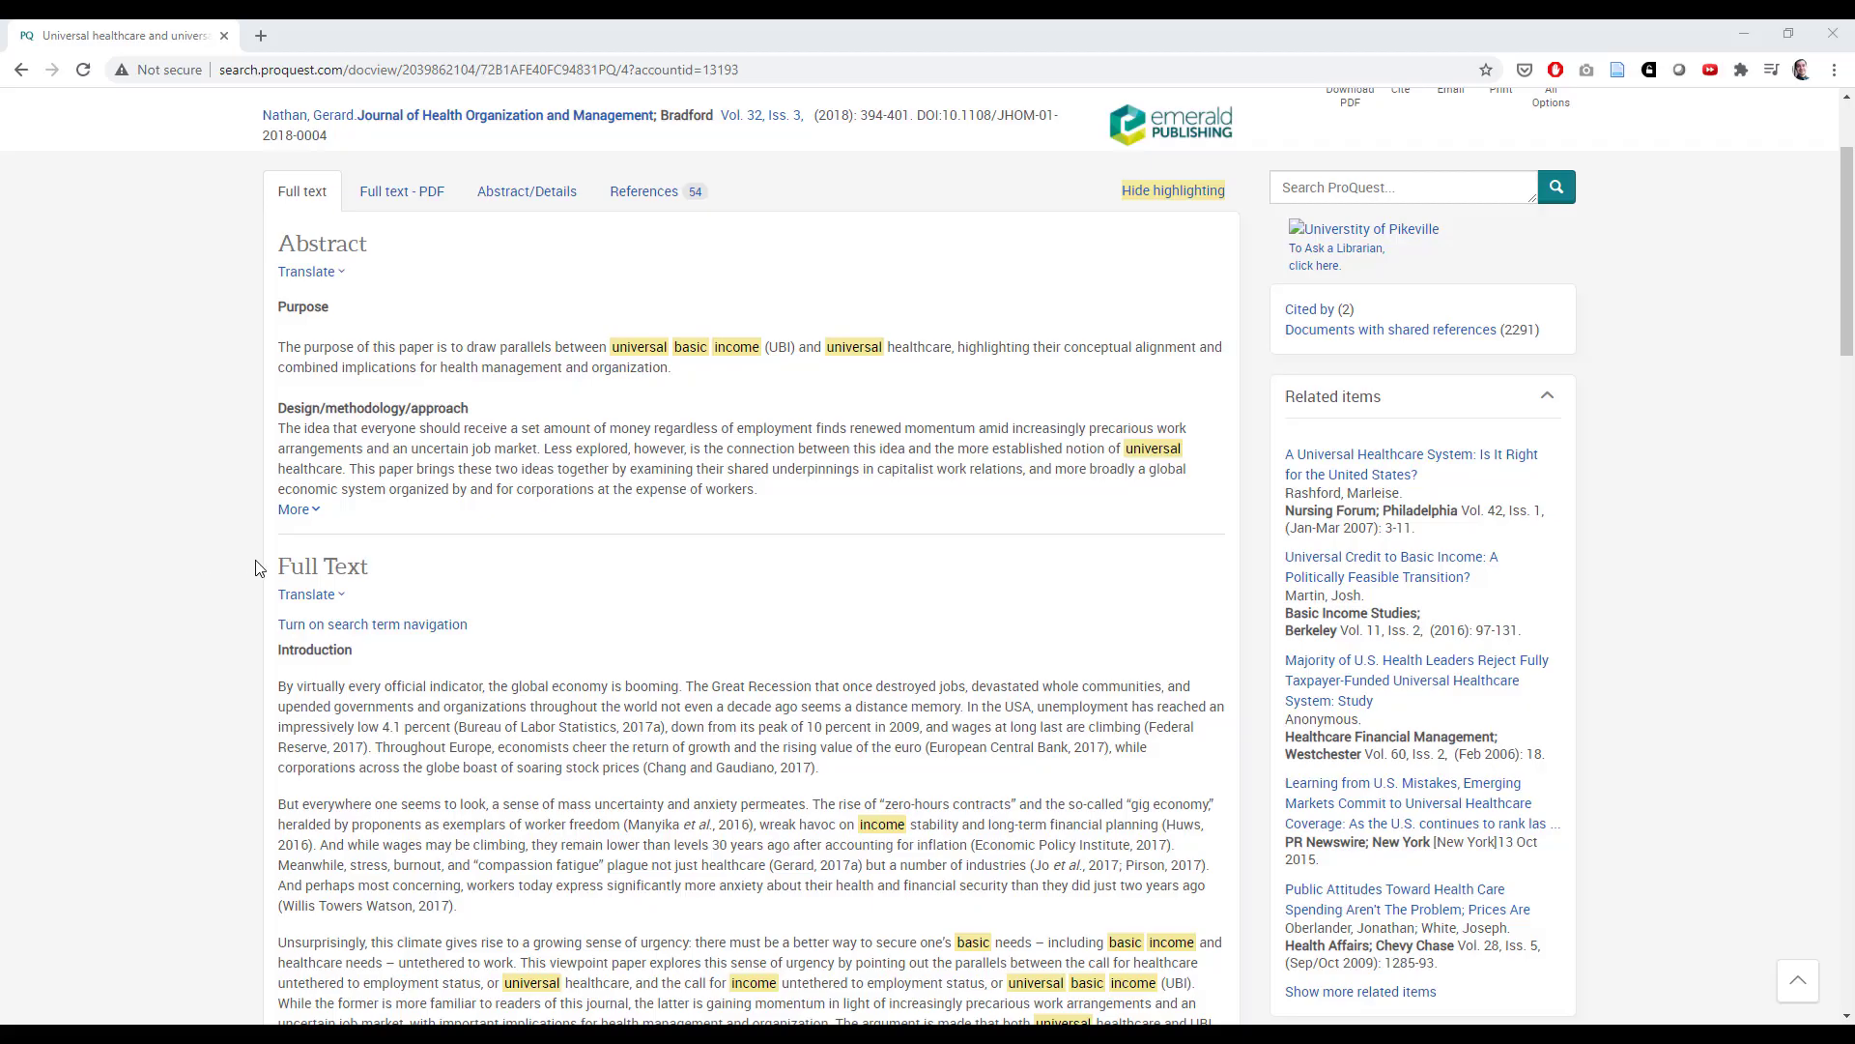
{"action": "scroll", "coordinate": [259, 568], "scroll_direction": "up", "scroll_amount": 1}
{"action": "scroll", "coordinate": [259, 569], "scroll_direction": "up", "scroll_amount": 1}
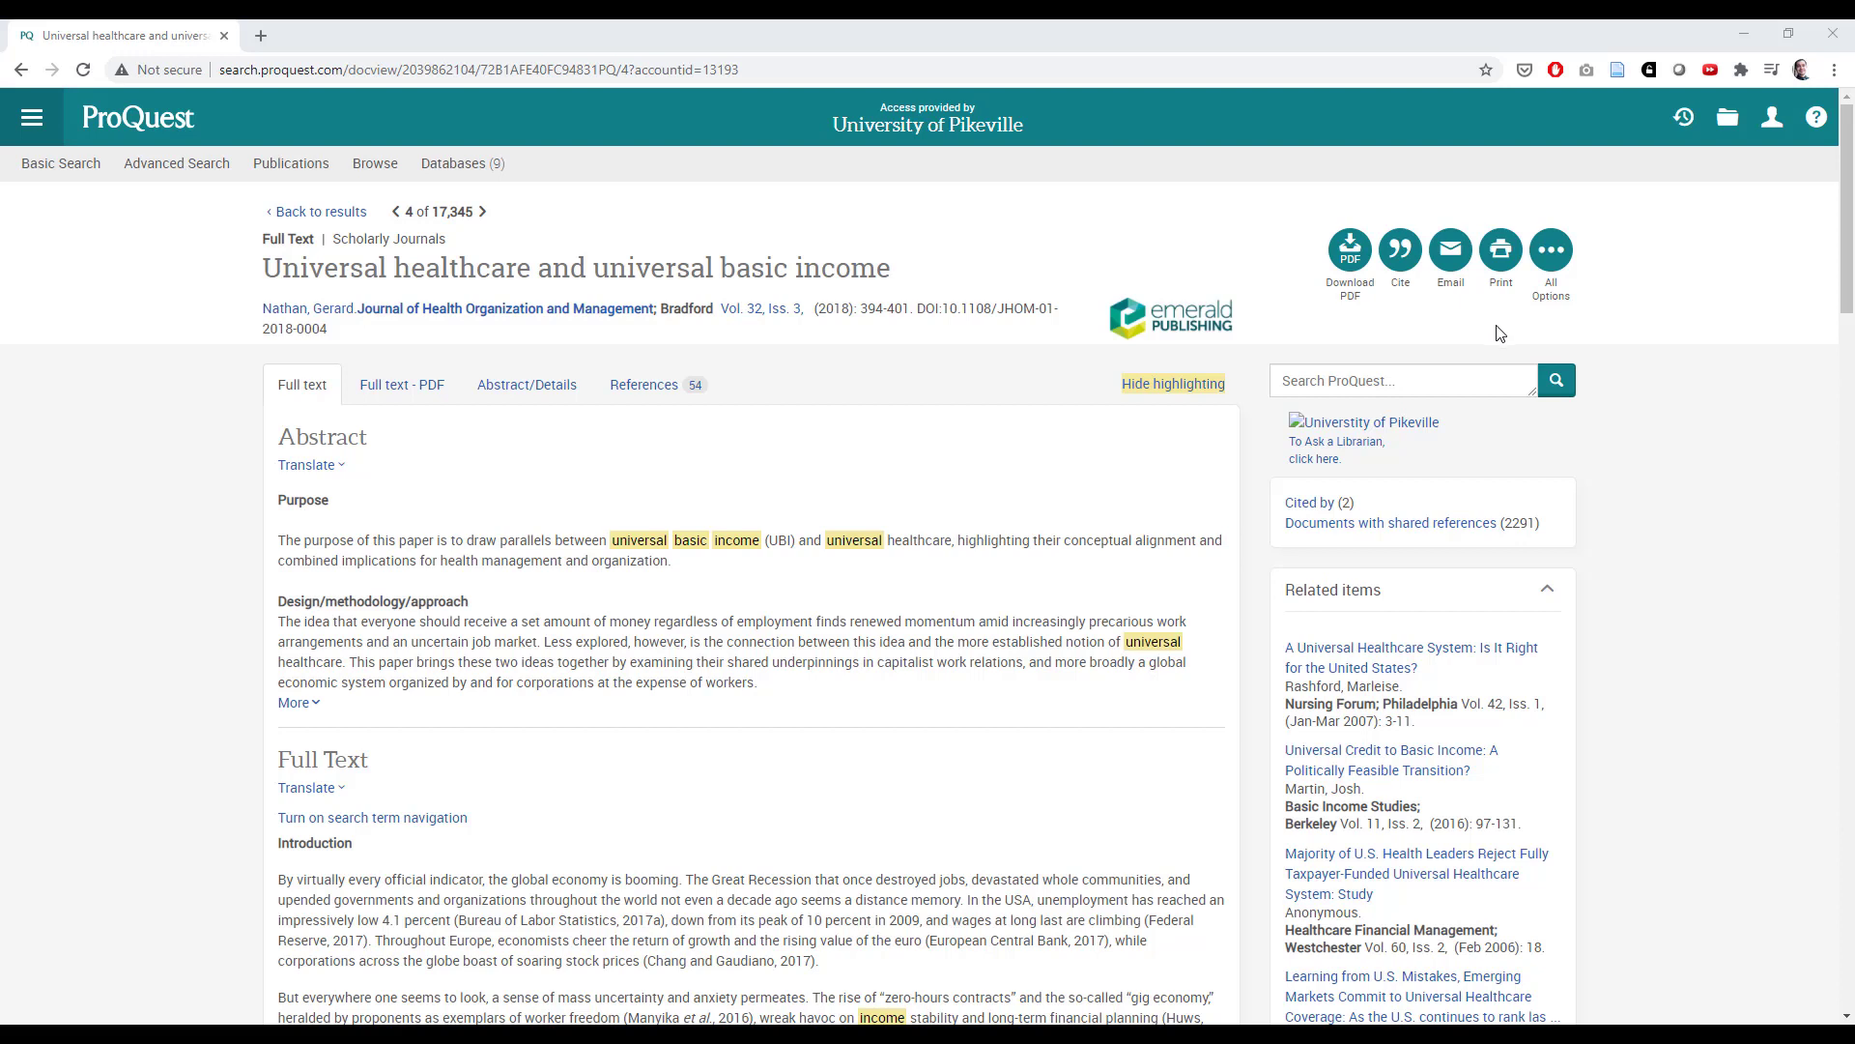
{"action": "left_click", "coordinate": [1394, 251]}
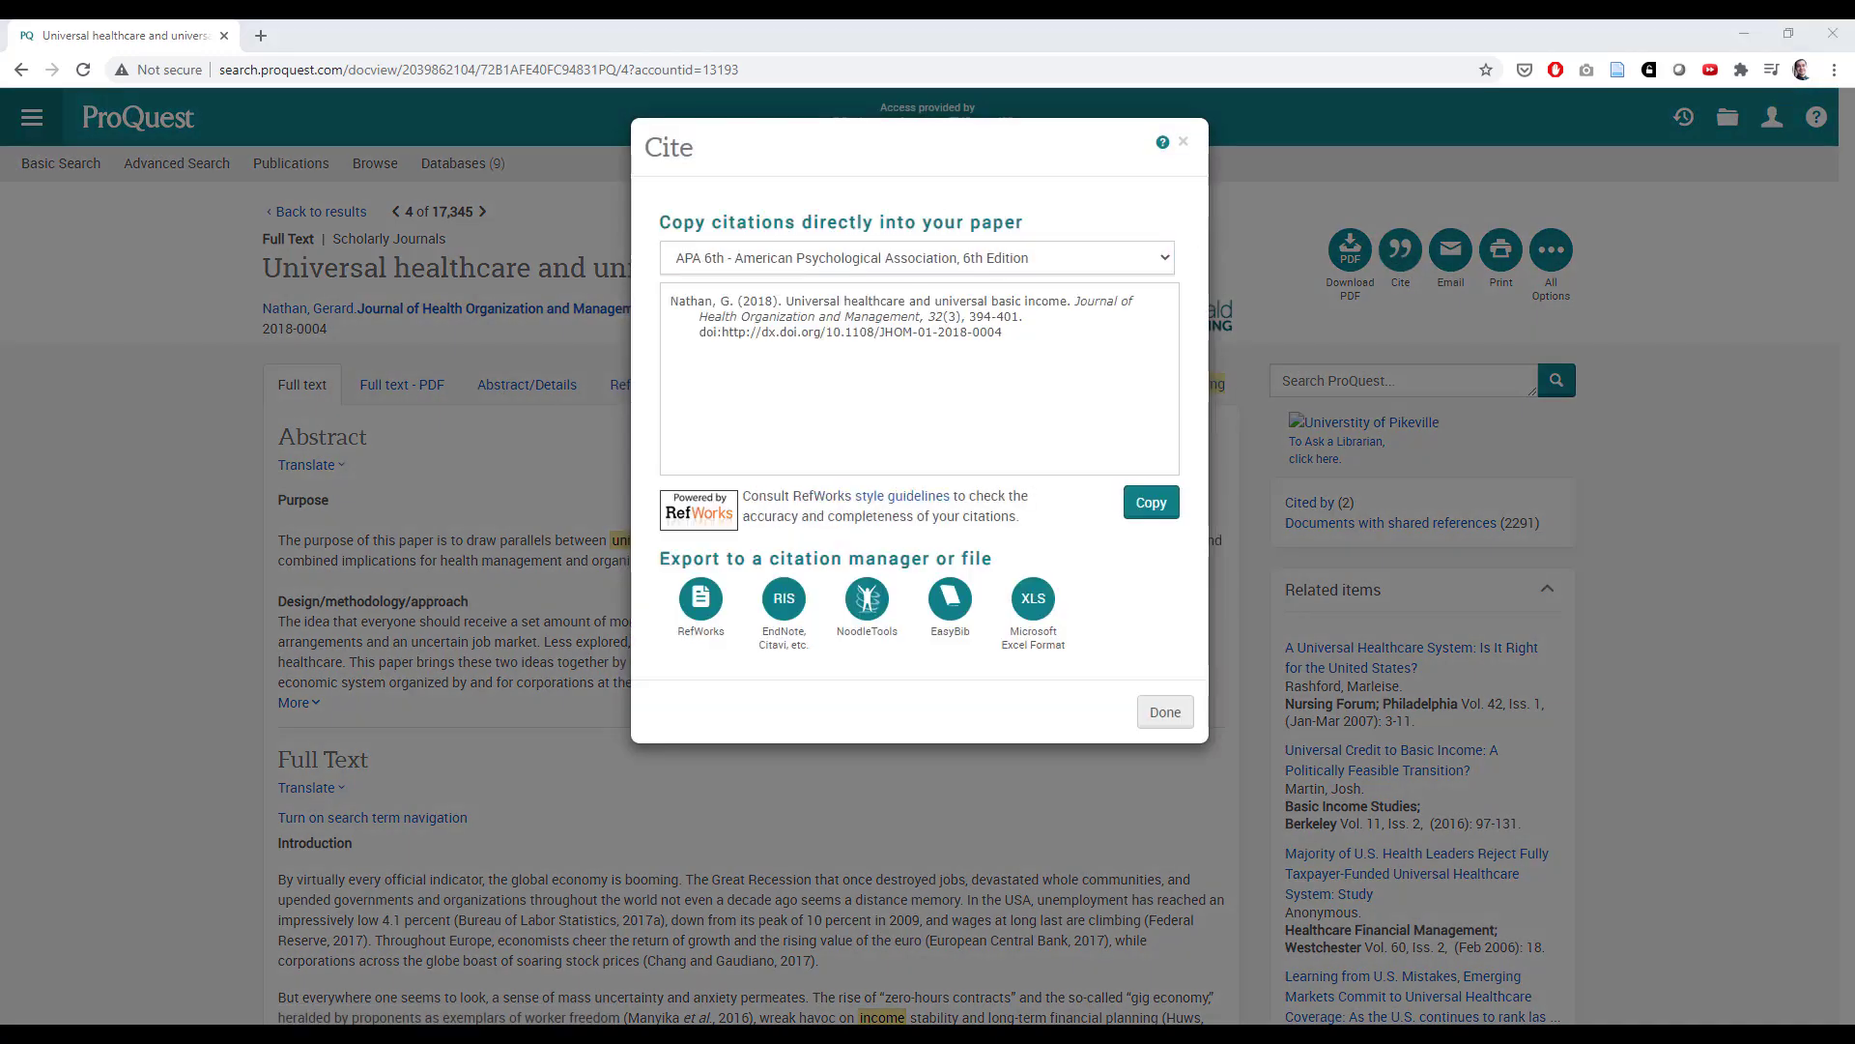
{"action": "left_click", "coordinate": [908, 261]}
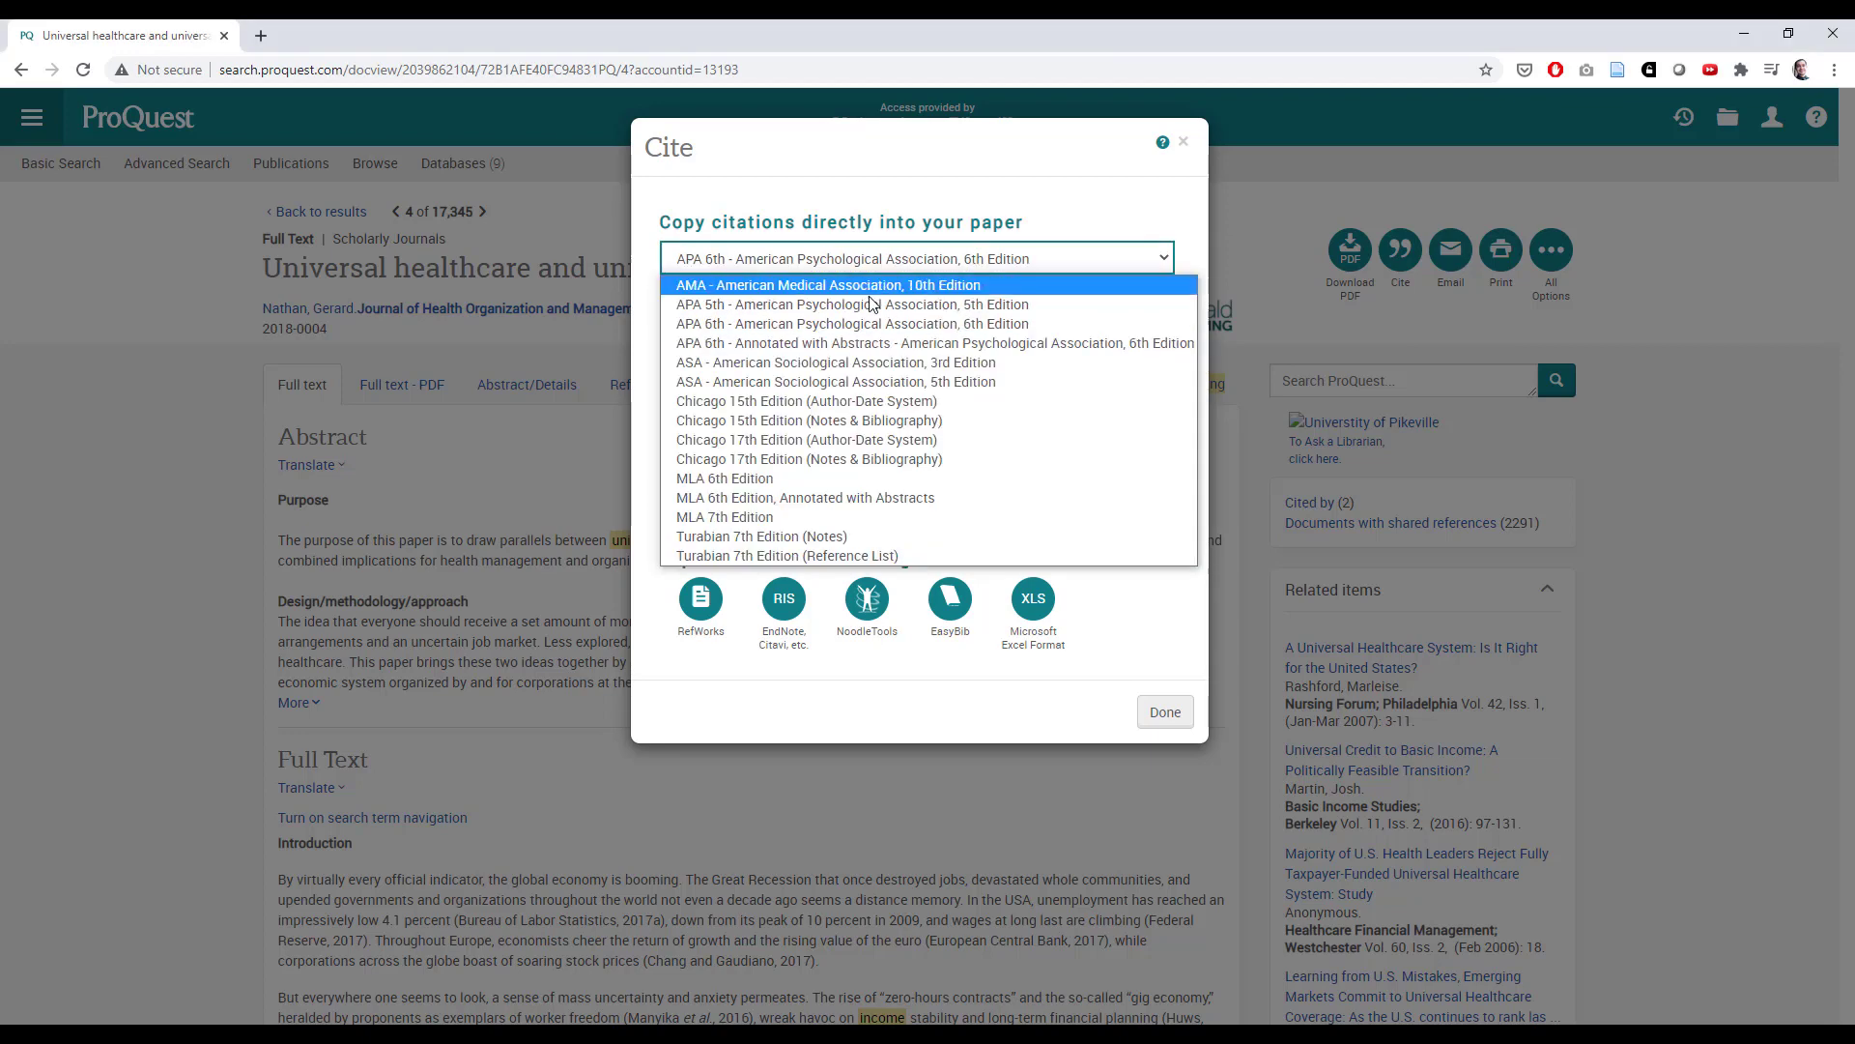
{"action": "left_click", "coordinate": [788, 517]}
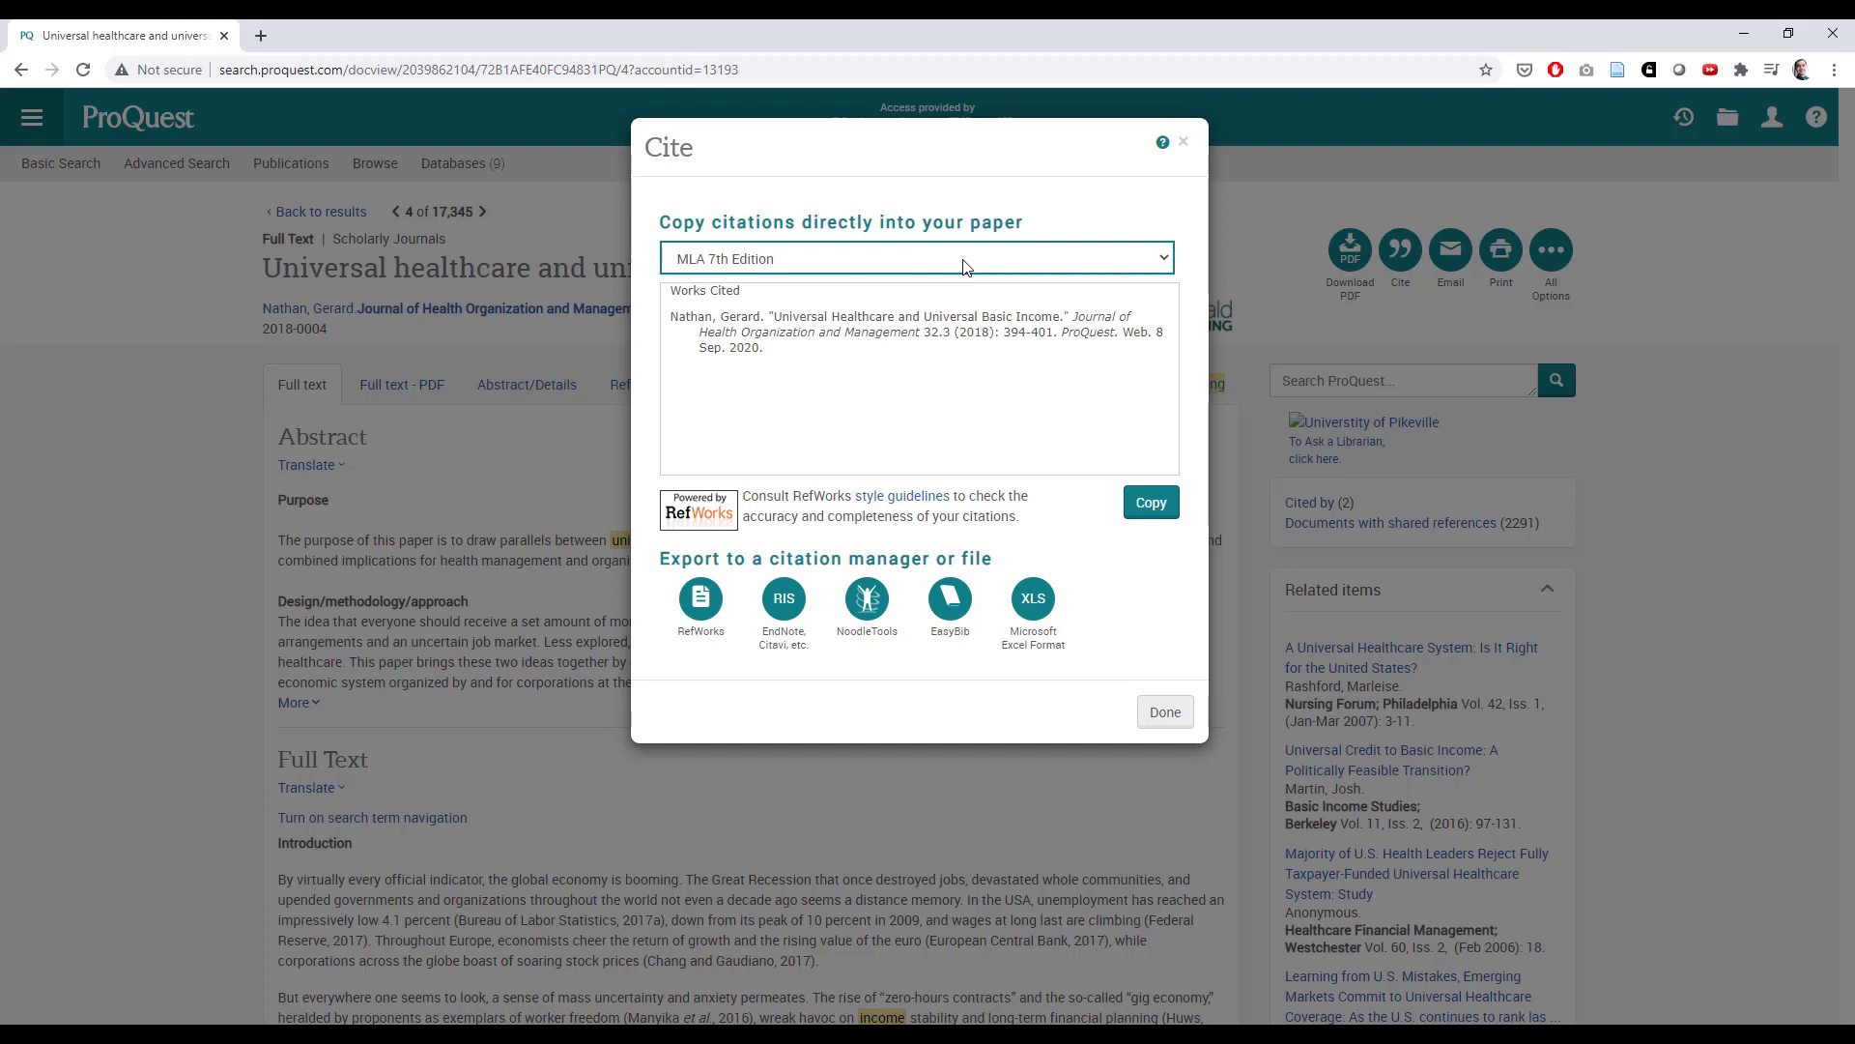
{"action": "left_click", "coordinate": [963, 259]}
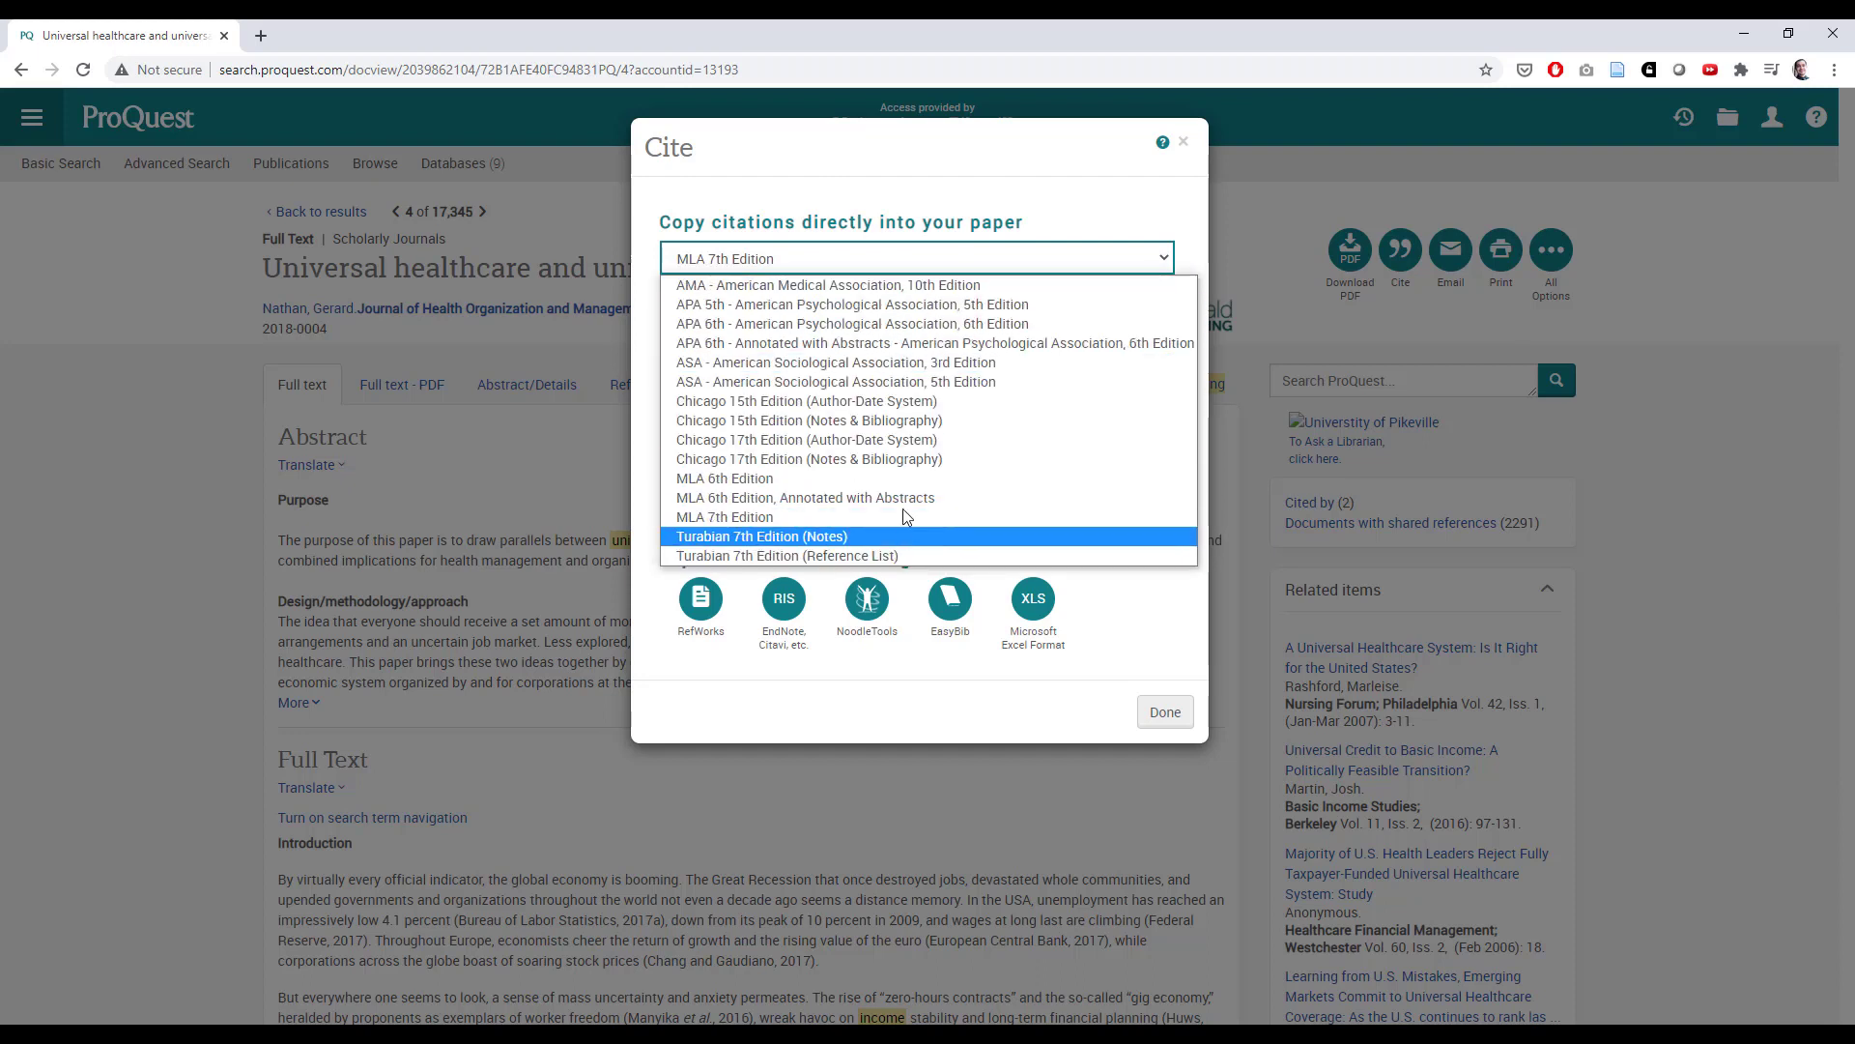
{"action": "left_click", "coordinate": [1003, 266]}
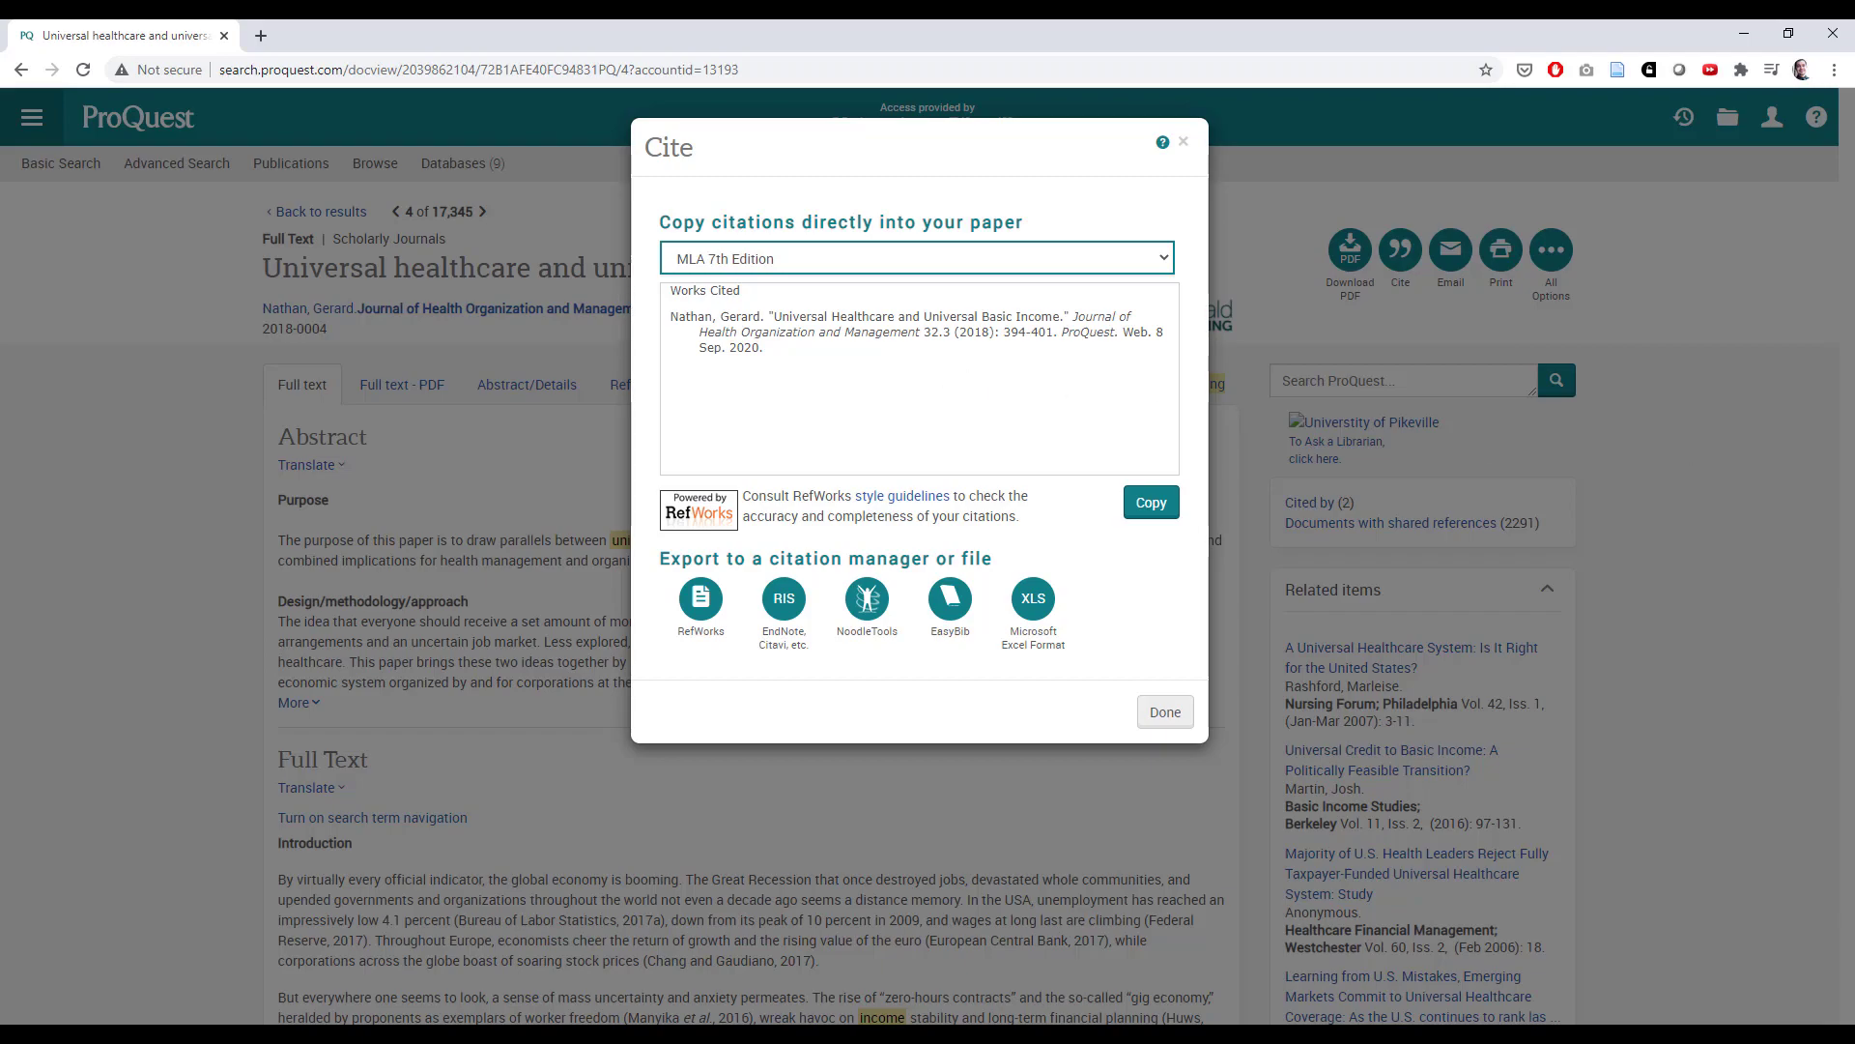
{"action": "left_click", "coordinate": [1168, 717]}
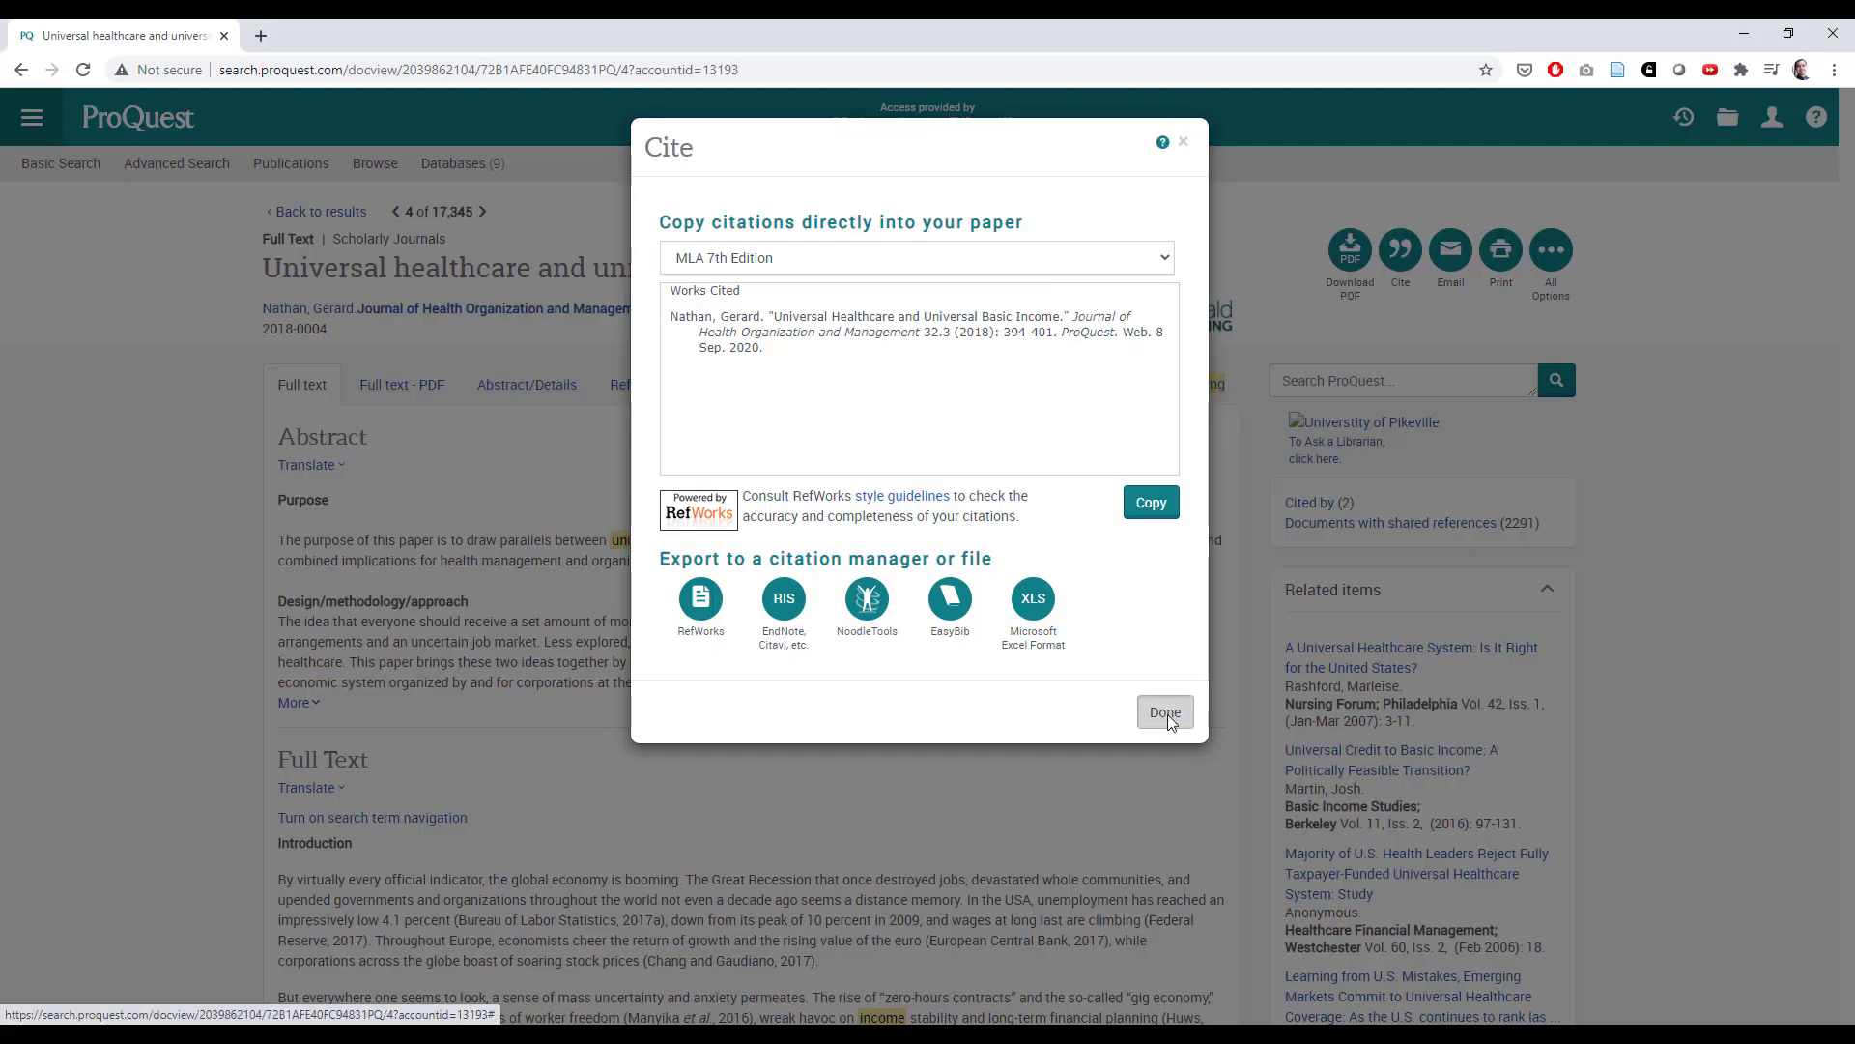